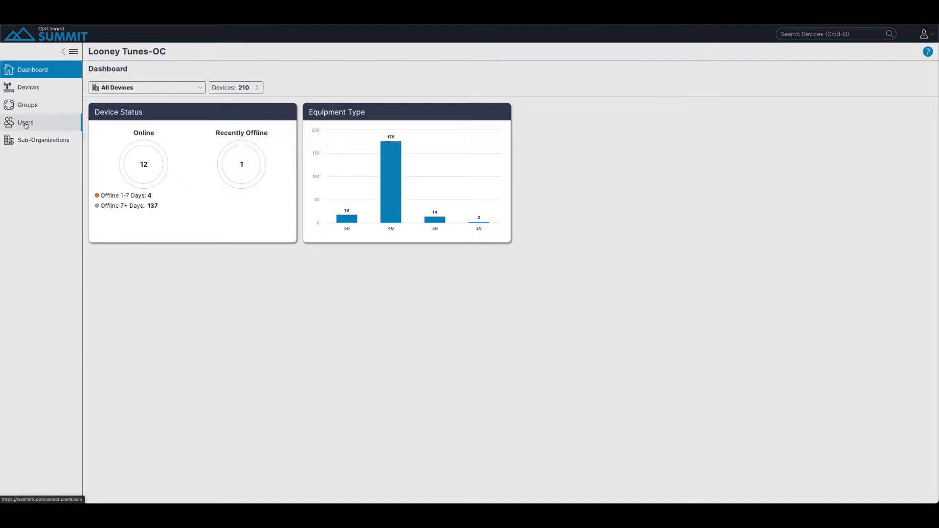
From Users, start a Looney Tunes-OC invitation with the invitee's e-mail entered and the role list shown.
click(26, 124)
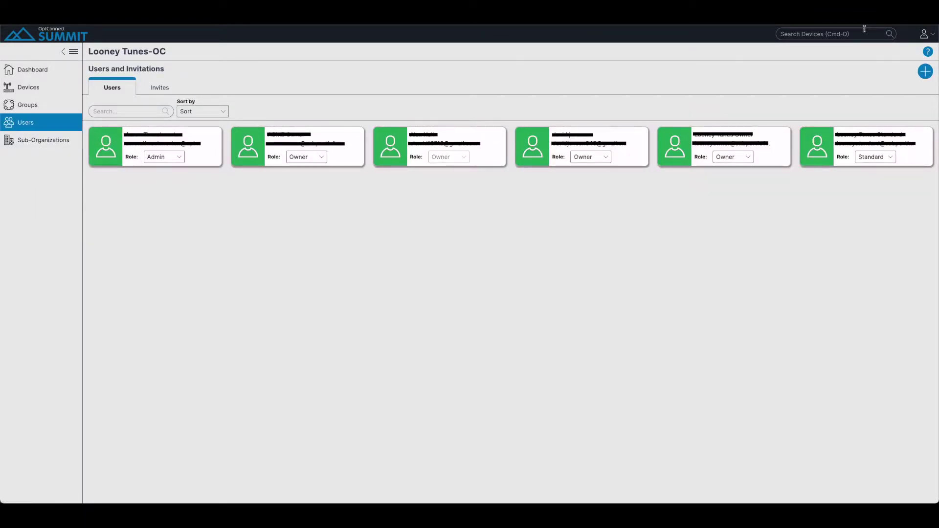
click(925, 71)
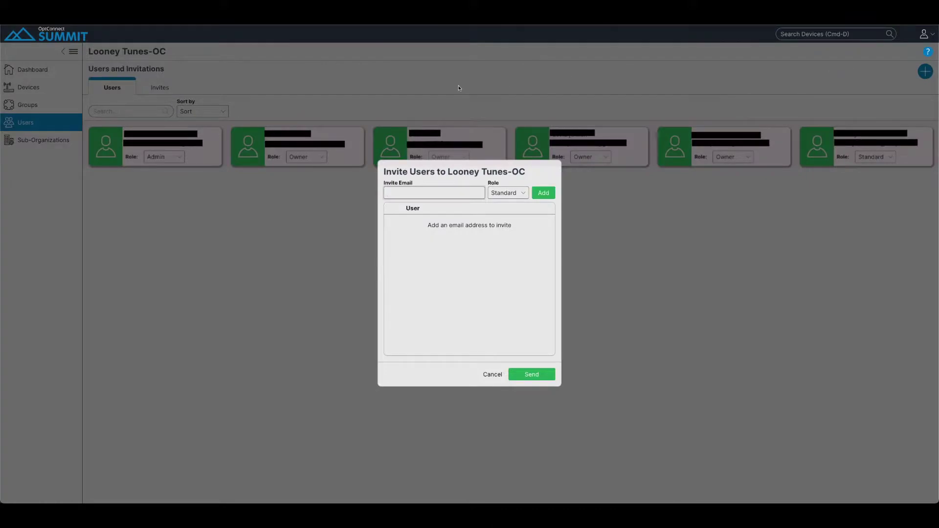
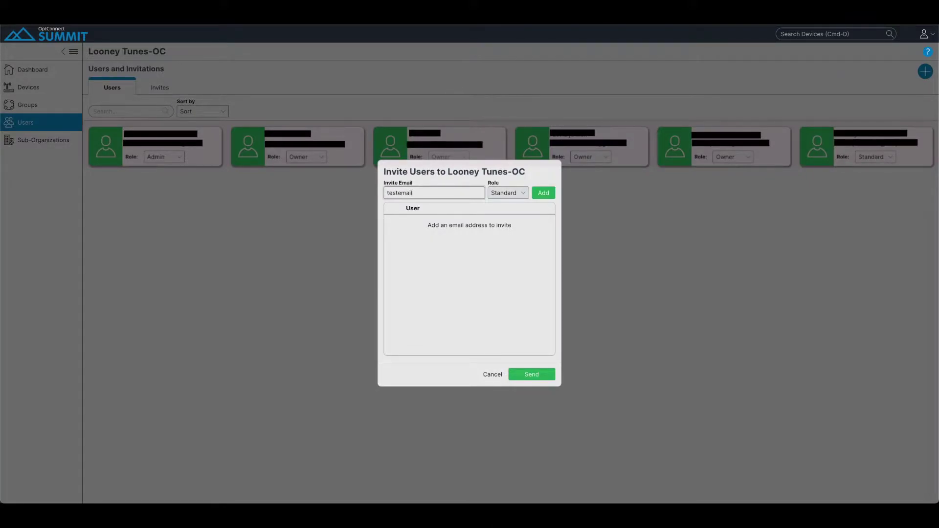
click(520, 196)
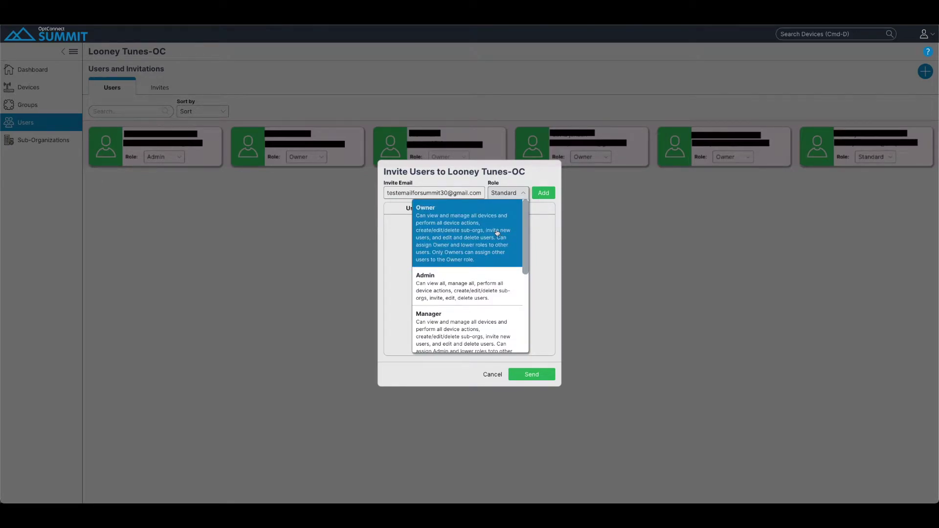
Pick the Admin role for the invitee, add them to the invite list and send it.
scroll(497, 232, down, 2)
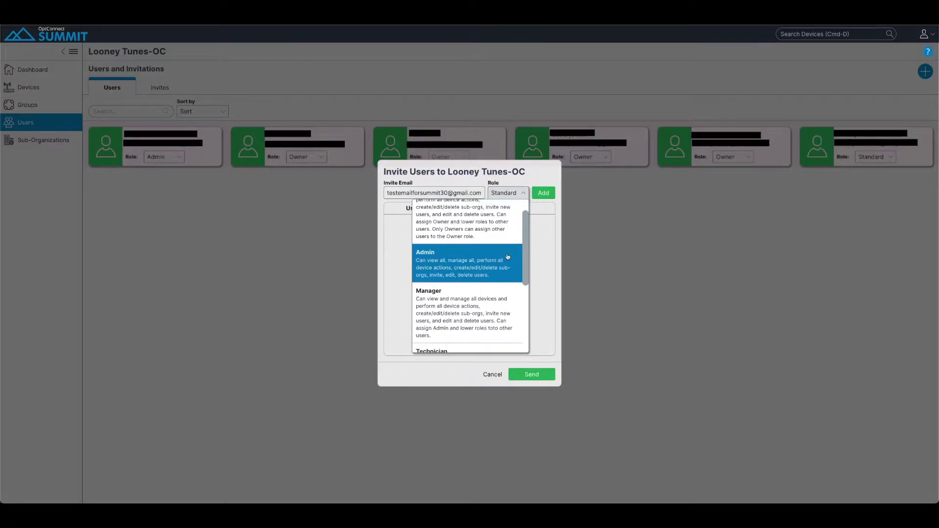
scroll(507, 260, down, 2)
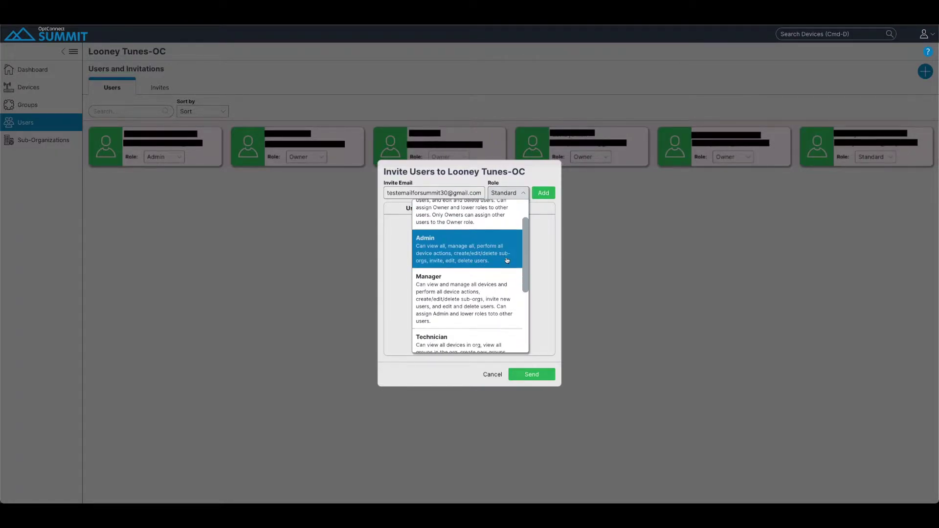
scroll(506, 260, down, 2)
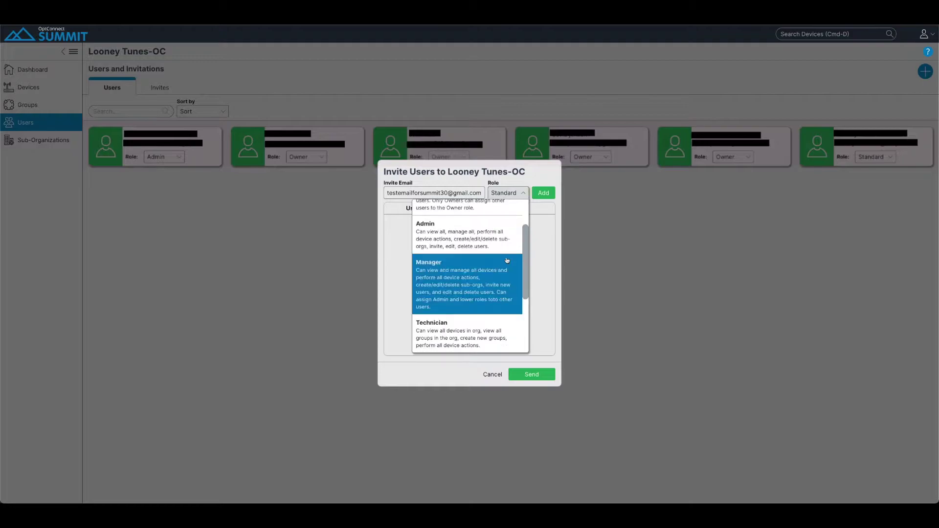
scroll(507, 261, down, 1)
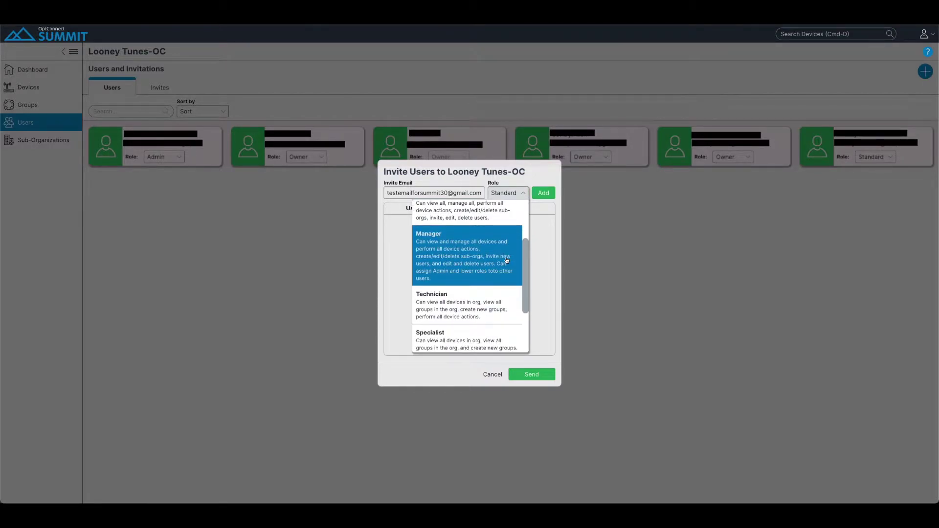
scroll(506, 261, down, 3)
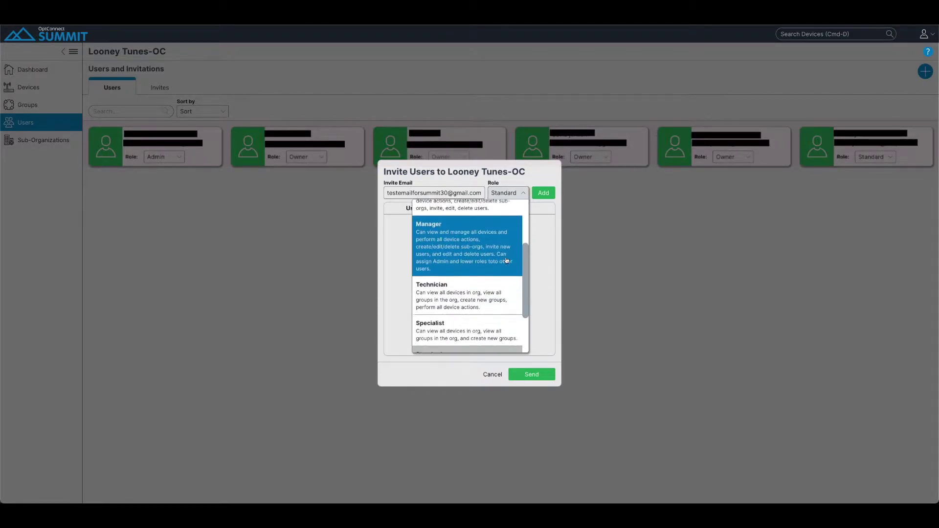
scroll(506, 260, down, 1)
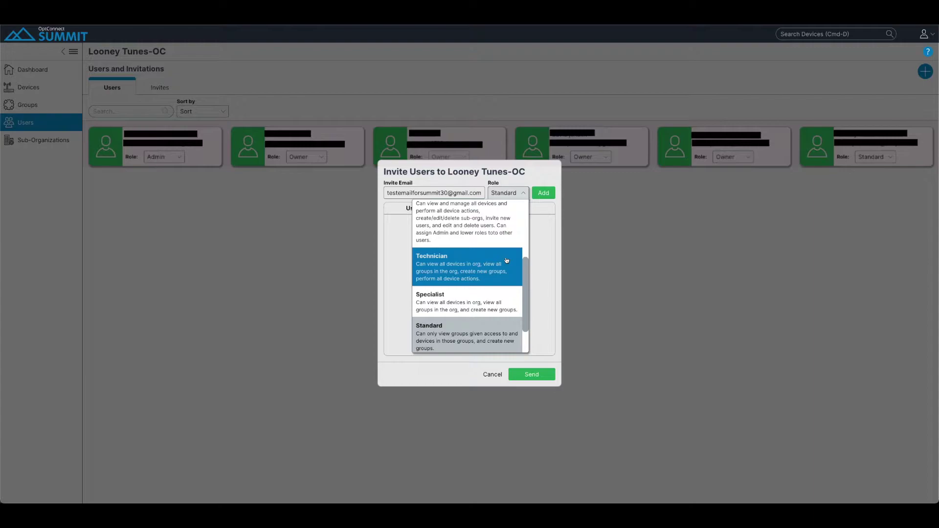
scroll(506, 261, down, 3)
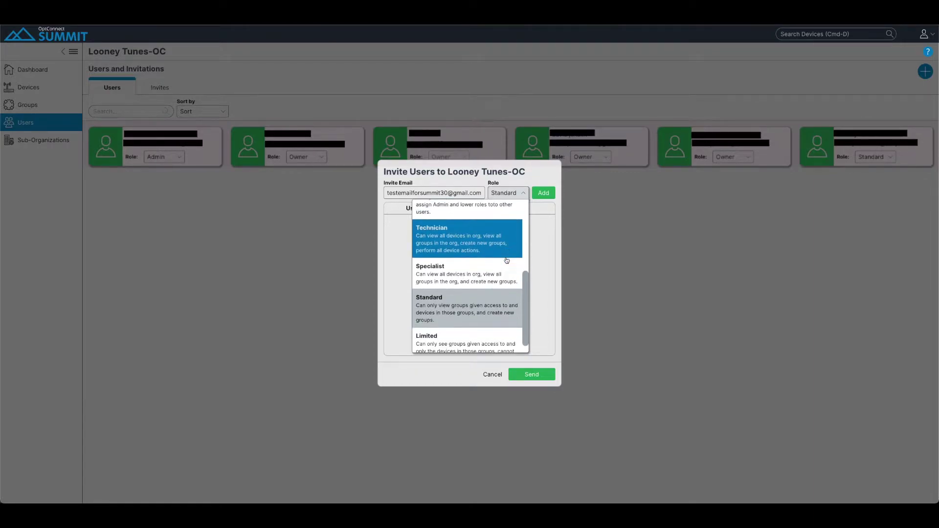
scroll(507, 260, down, 1)
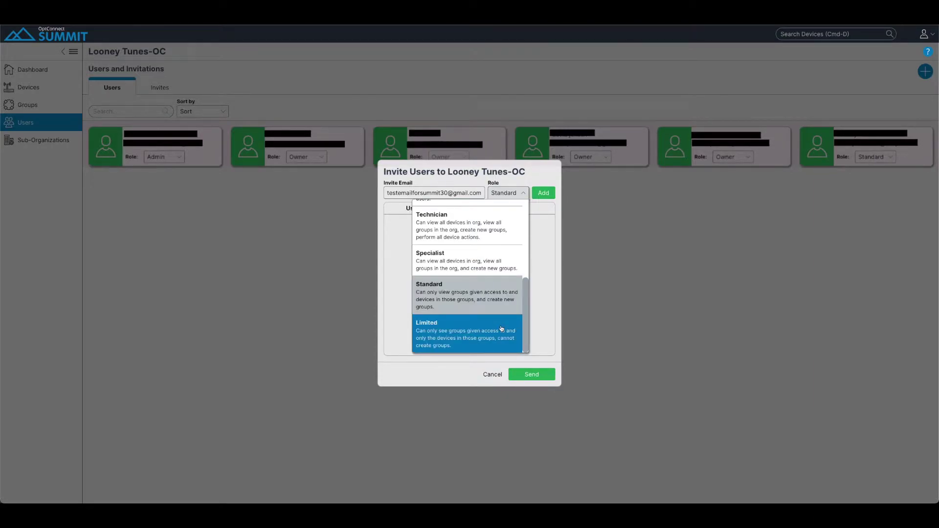
scroll(497, 294, up, 5)
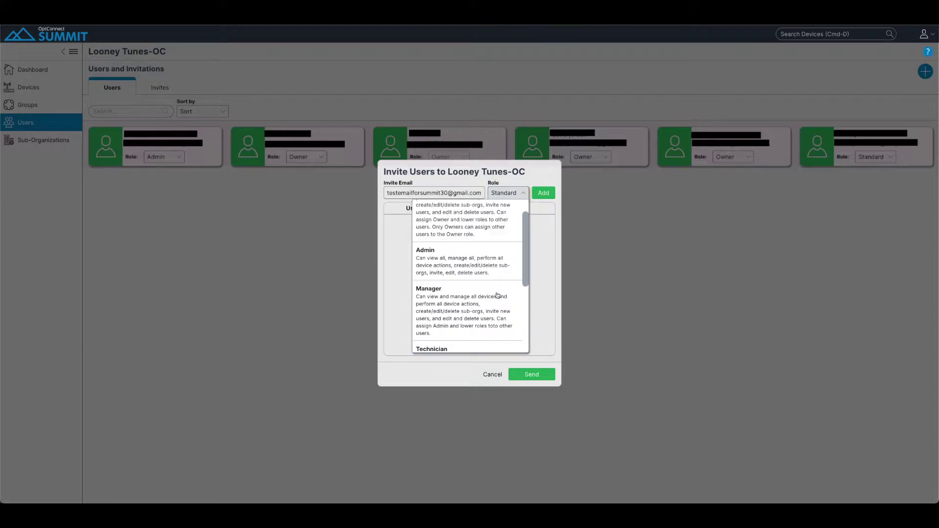
click(460, 288)
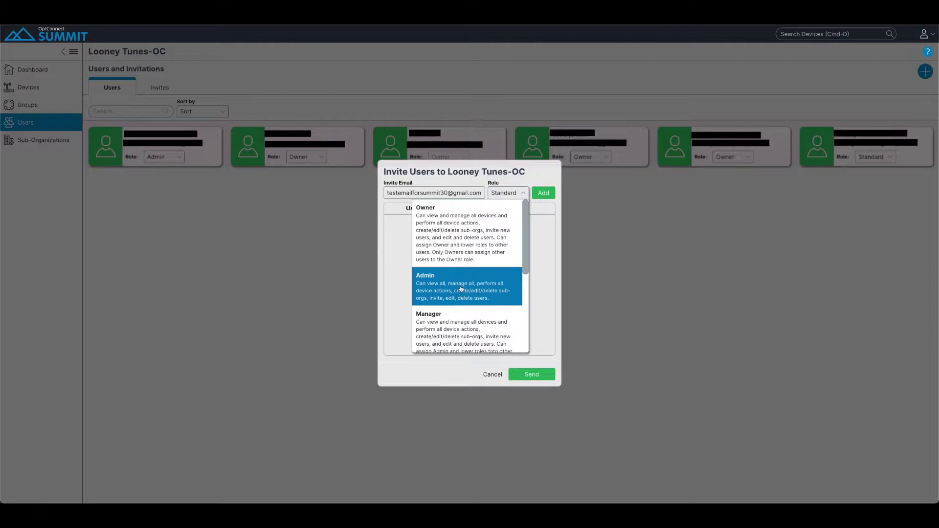
click(544, 192)
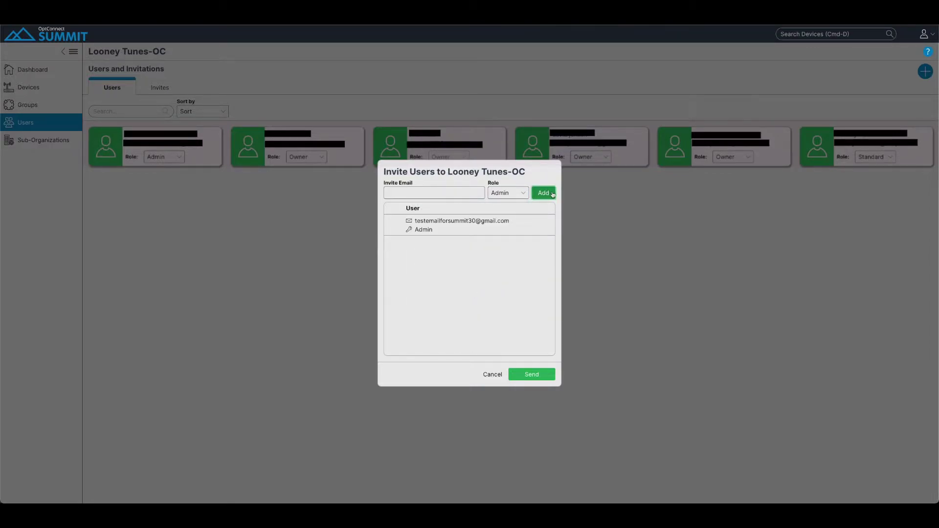
click(533, 374)
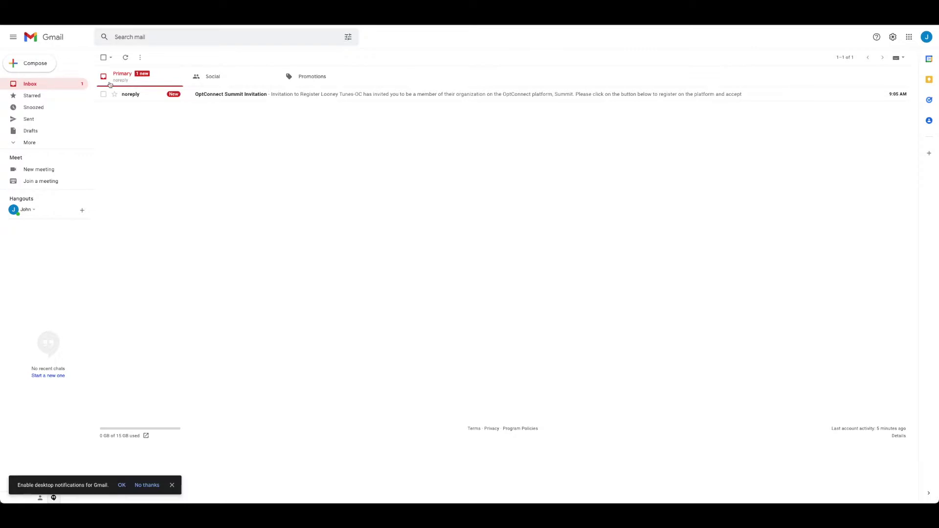
Open the OptConnect Summit Invitation e-mail in Gmail and follow its Register Now link.
click(252, 95)
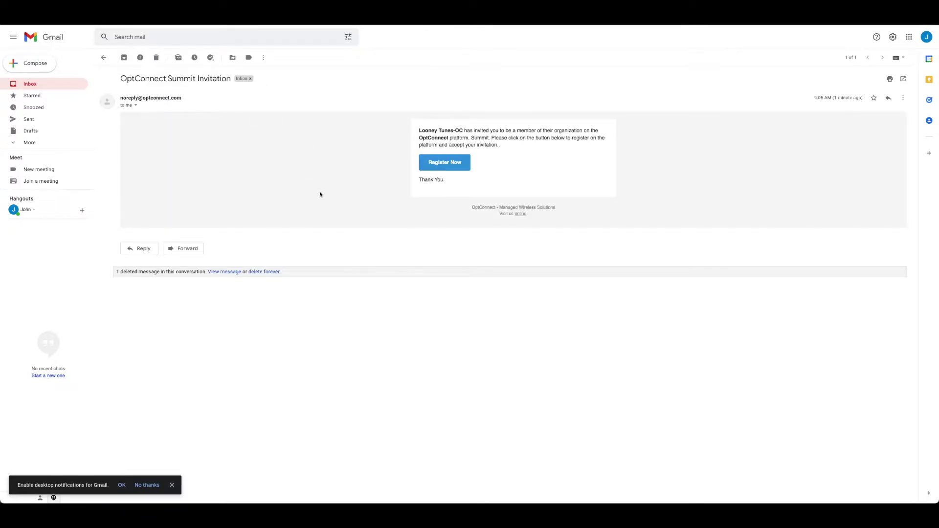
click(444, 166)
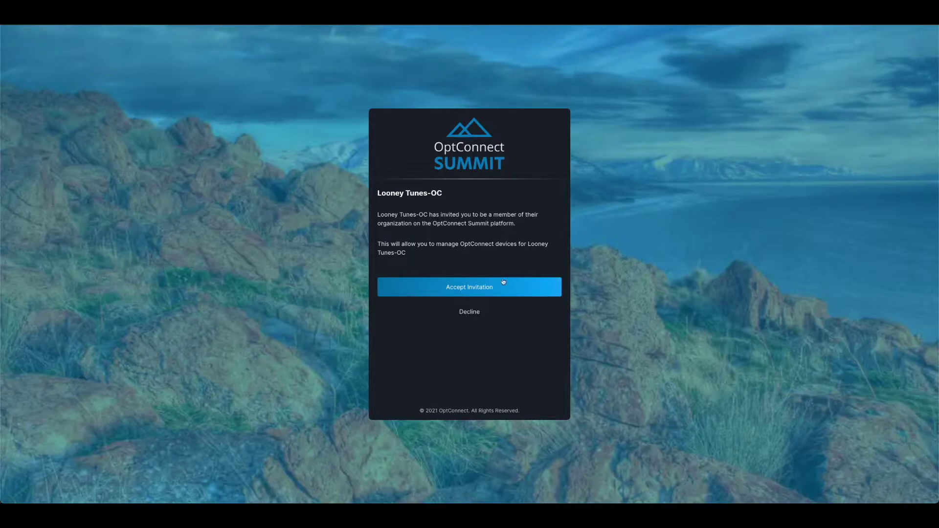
Accept the Looney Tunes-OC invitation and agree to the end user license agreement.
click(469, 290)
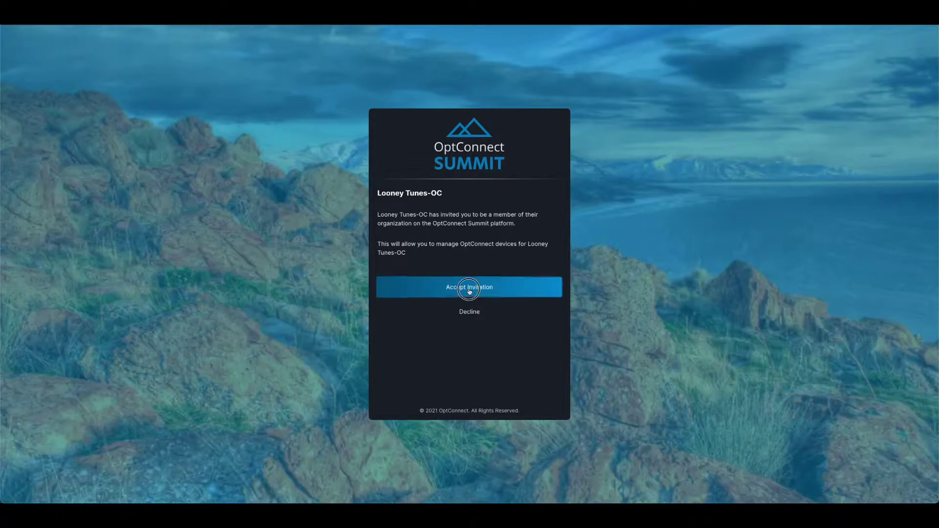
click(379, 342)
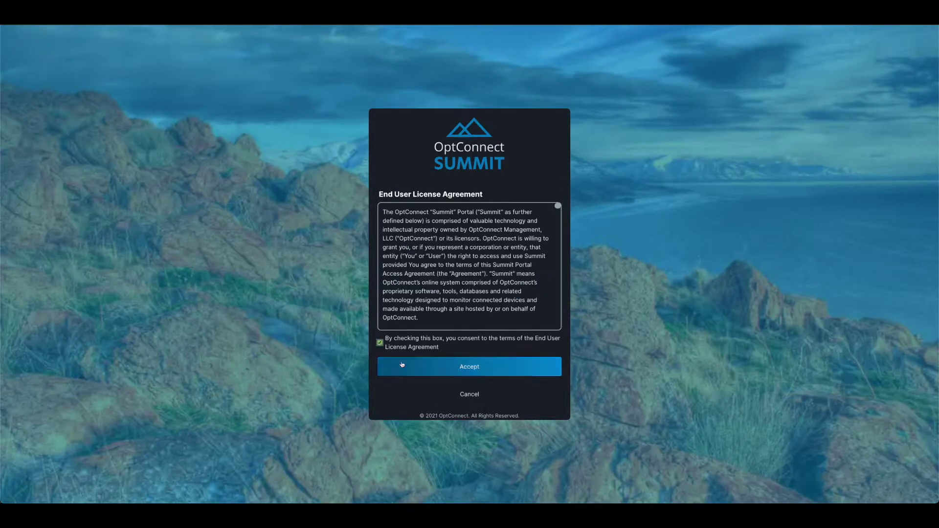
click(470, 369)
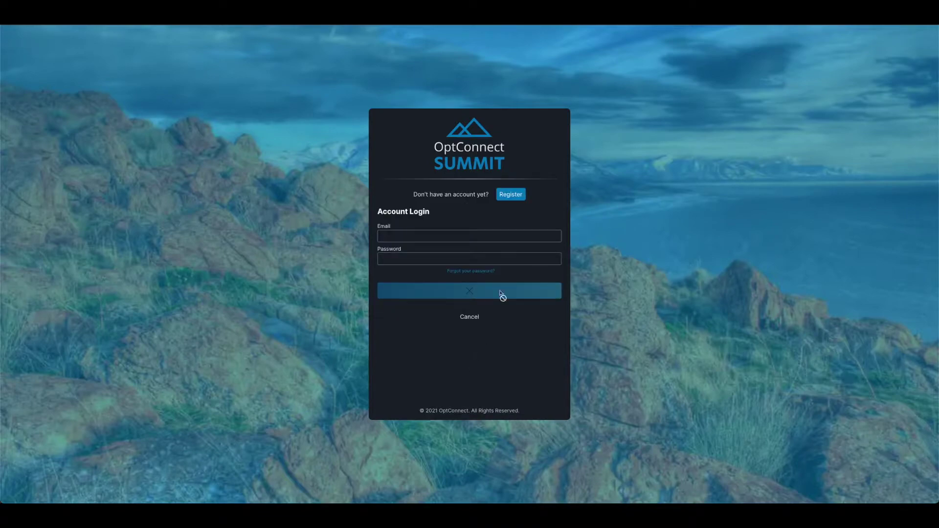
Begin creating a new account with first name, last name and password, then abandon it.
click(511, 194)
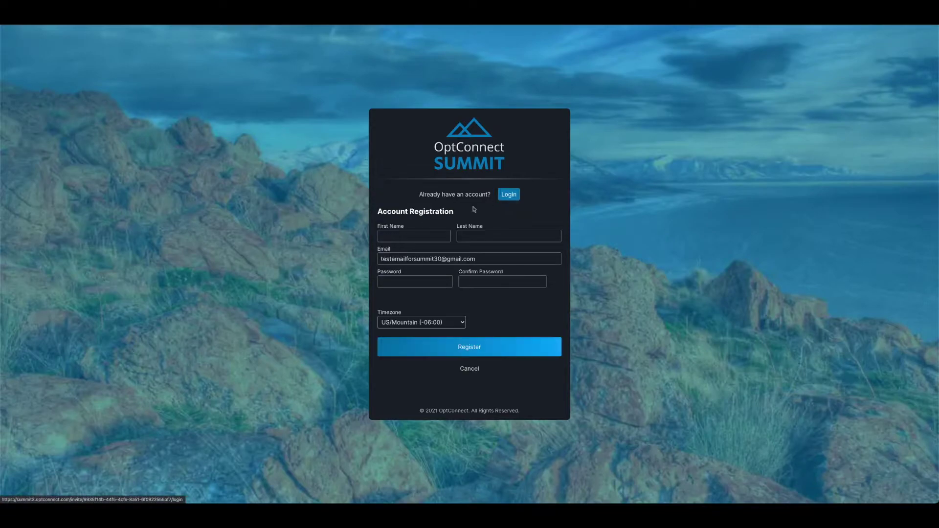
click(411, 233)
text(john)
key(Tab)
text(does)
key(BackSpace)
key(Tab)
text(test)
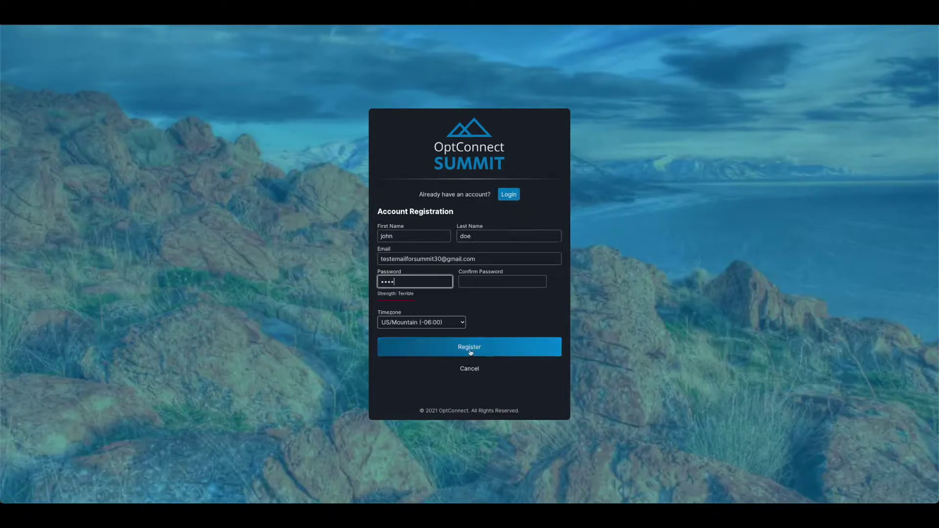
click(467, 369)
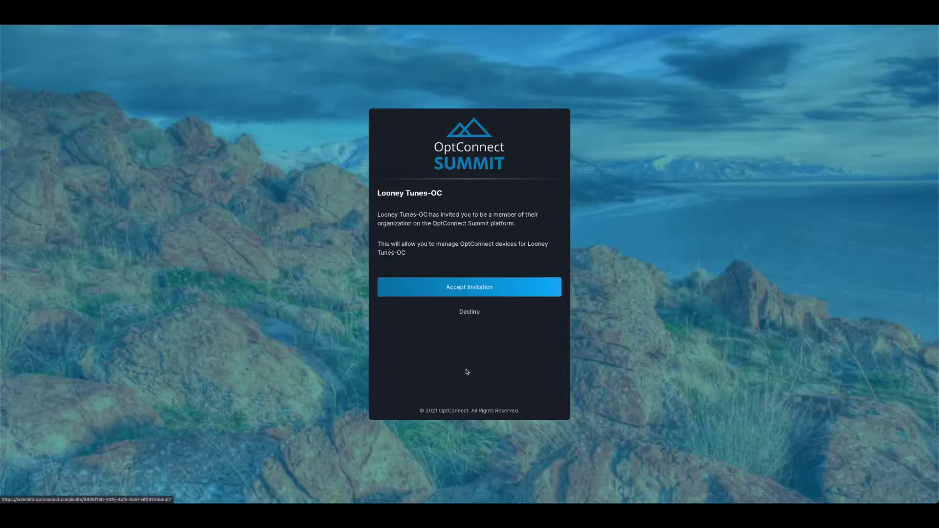
Re-accept the invitation and EULA, then log in with the invited e-mail account.
click(457, 281)
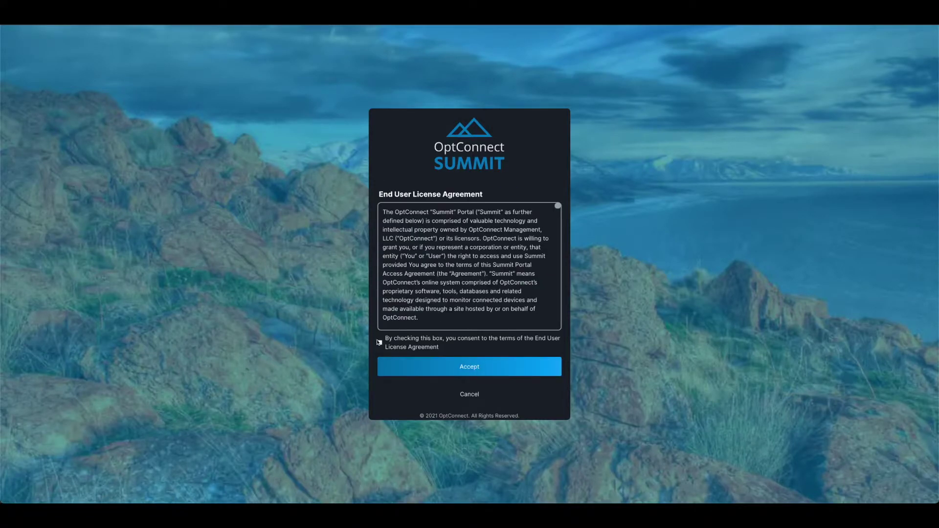
click(379, 342)
click(478, 372)
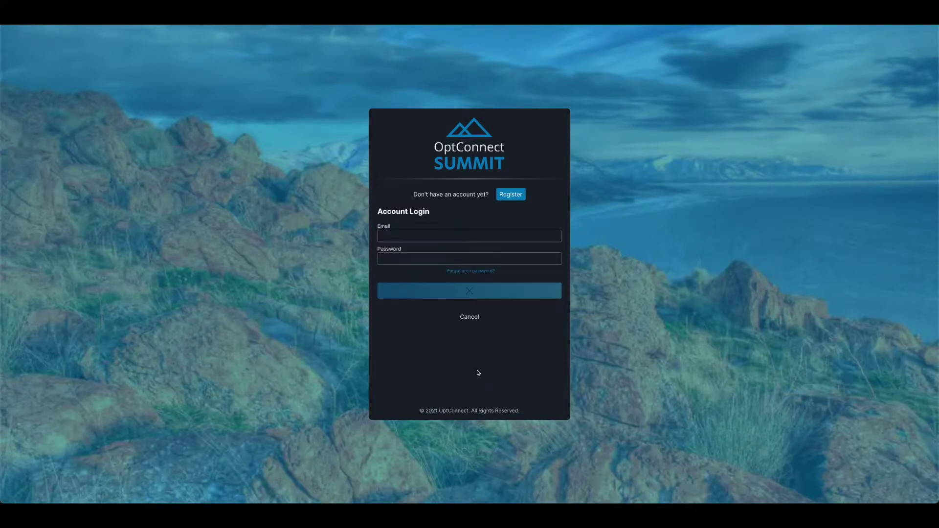
click(453, 236)
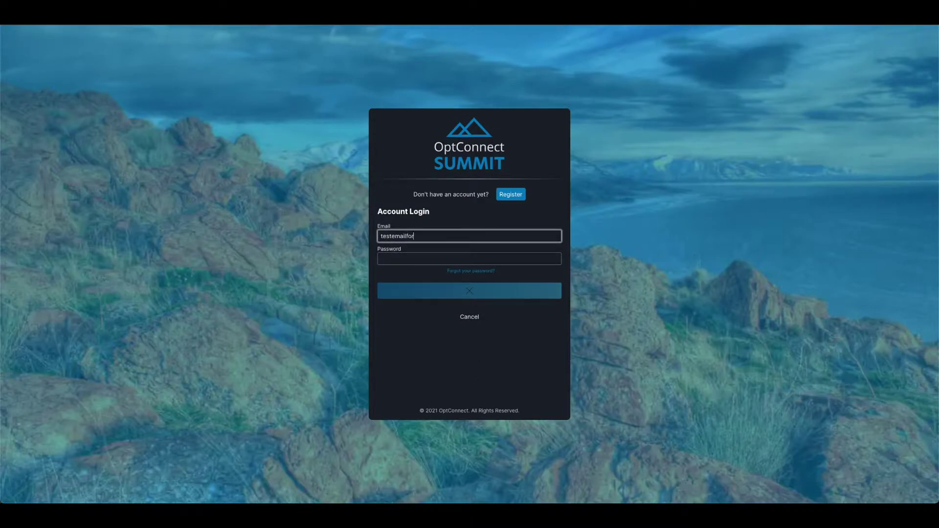
click(468, 292)
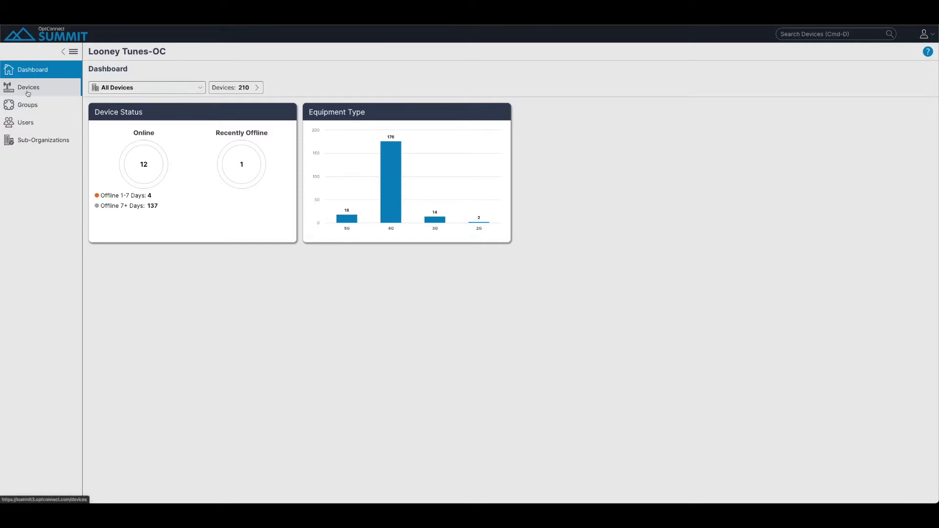
Start a new Looney Tunes-OC user invitation with the second invitee's e-mail address.
click(31, 123)
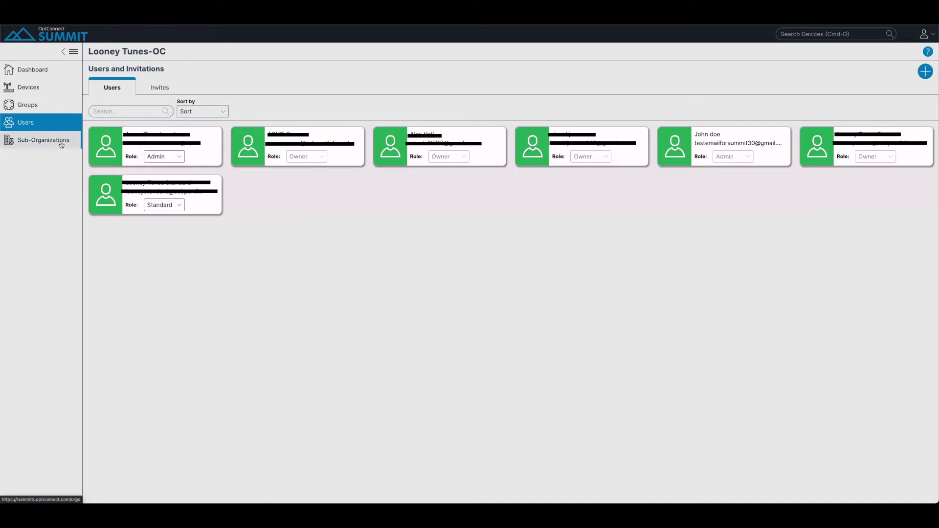
click(924, 71)
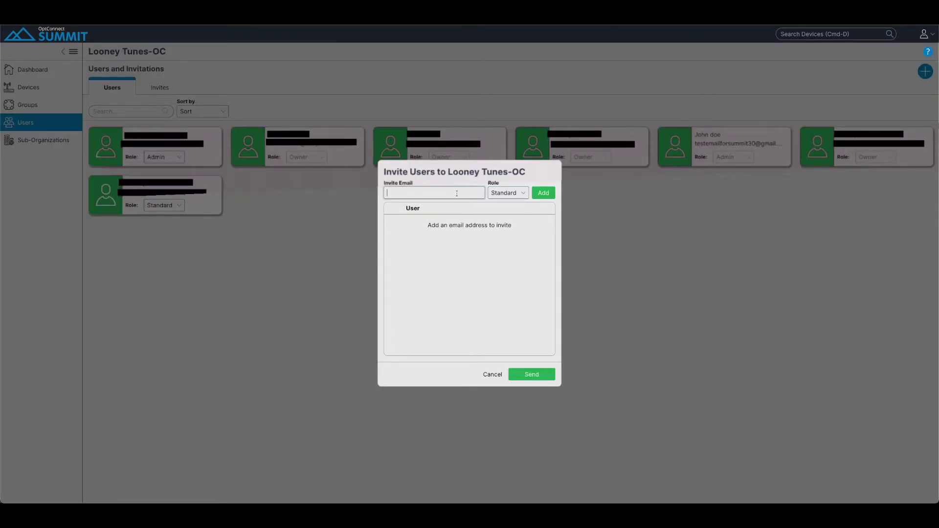
click(519, 193)
Give the invitee the Limited role, add them to the list and send the invitation.
scroll(477, 289, down, 5)
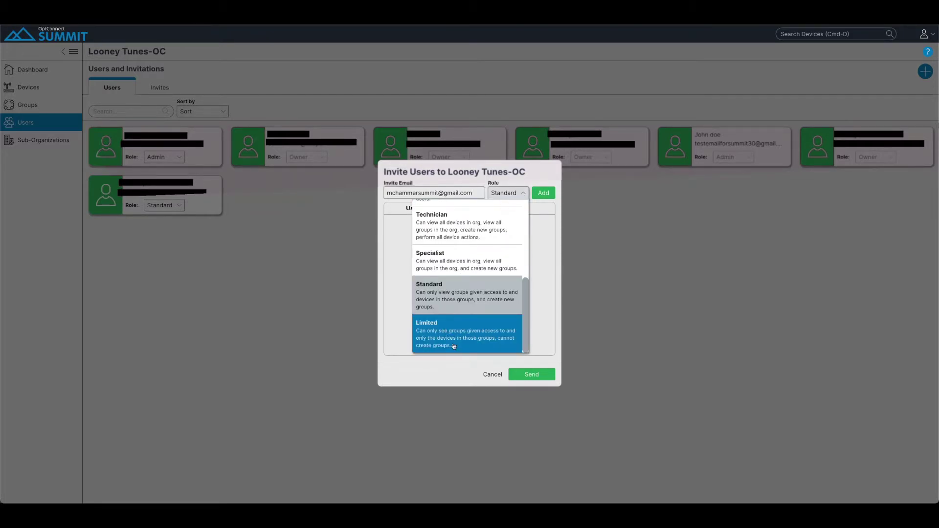
scroll(459, 222, up, 5)
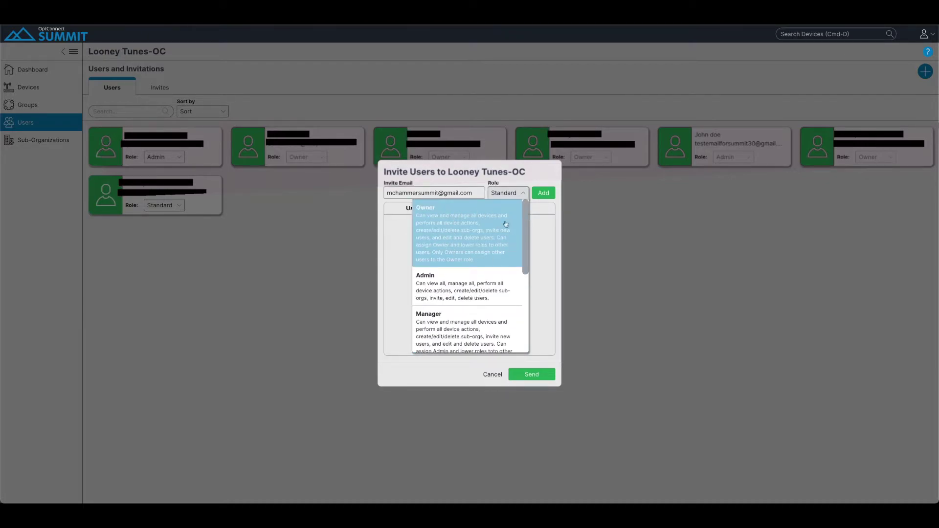
scroll(505, 288, down, 1)
scroll(505, 287, down, 4)
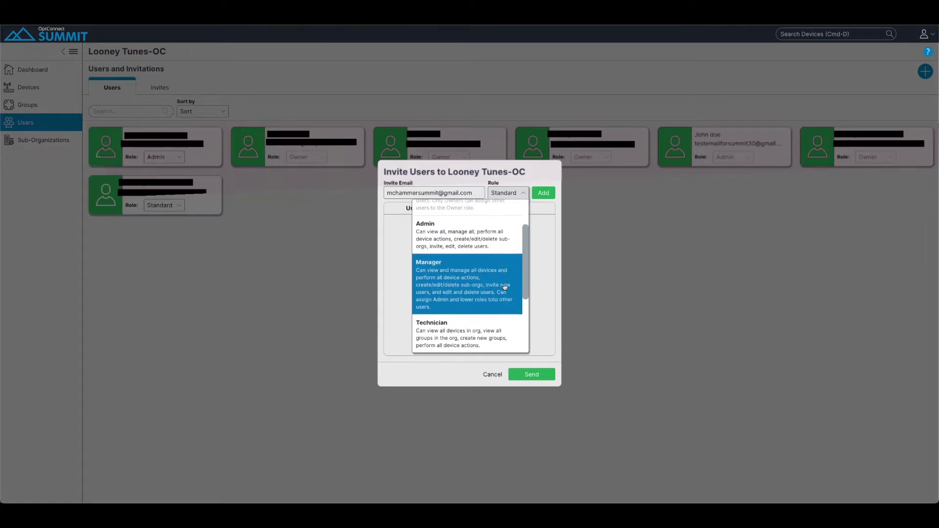
scroll(503, 270, down, 1)
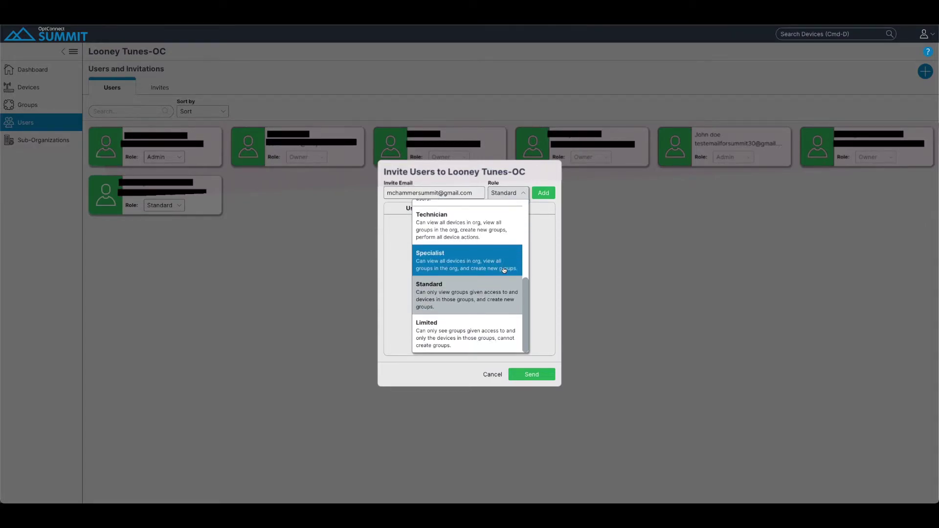
click(455, 336)
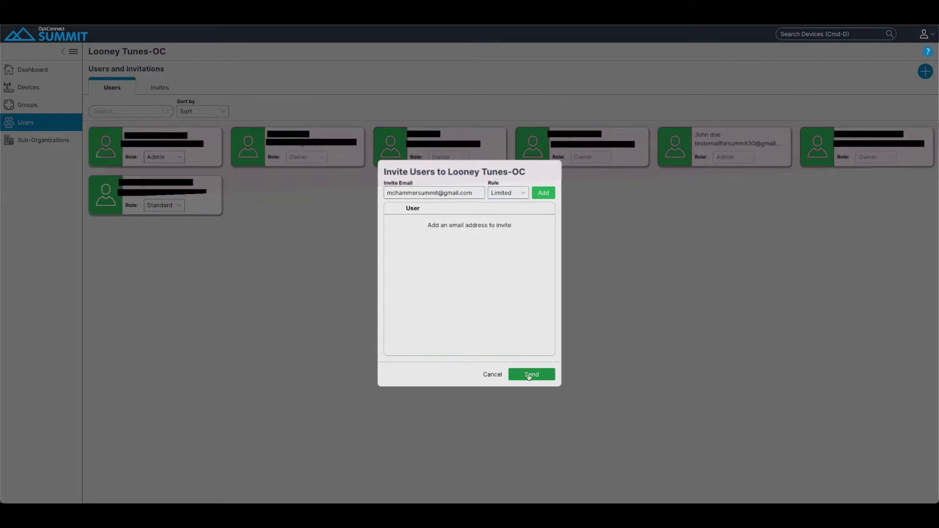
click(543, 192)
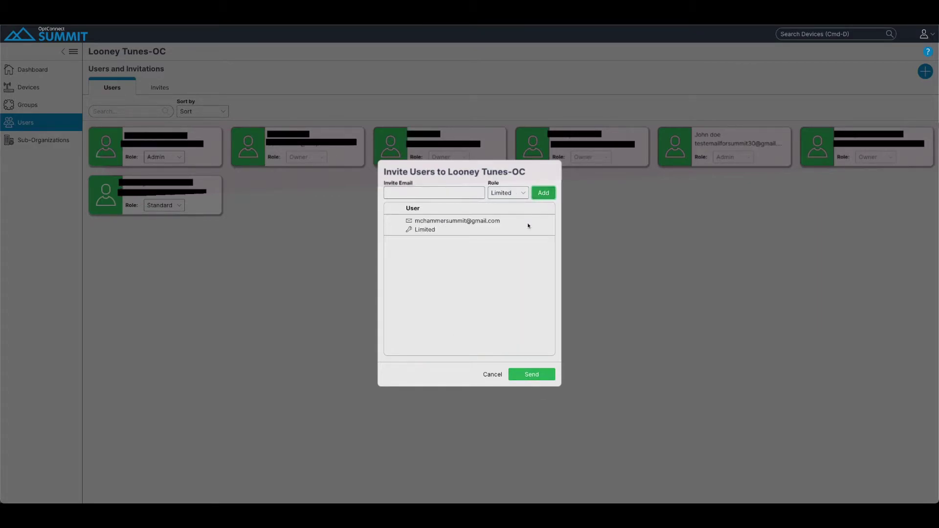
click(529, 379)
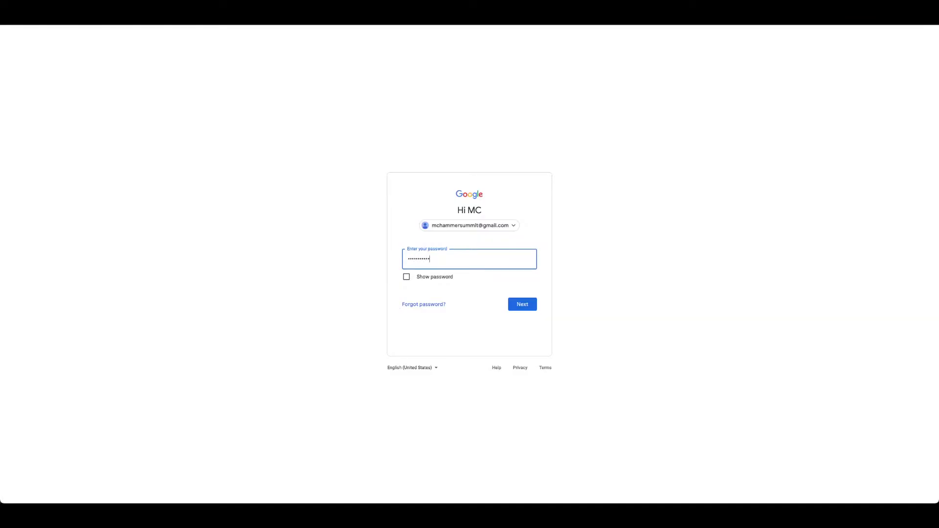
Open the invitation e-mail, follow its registration link, and accept the invitation and licence agreement.
key(Return)
click(292, 96)
click(442, 163)
click(464, 288)
click(380, 343)
click(469, 368)
click(450, 237)
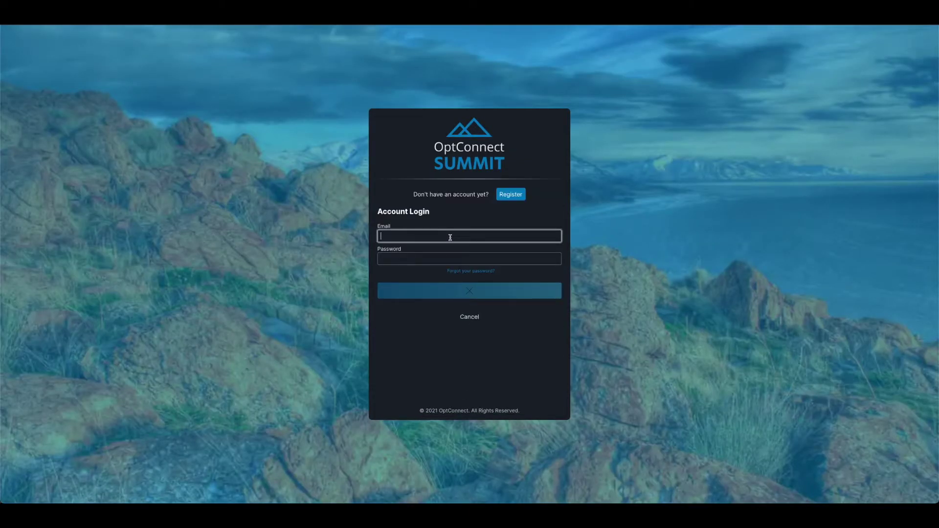
Log in as the Limited user and check which groups and devices the Groups page and dashboard show.
key(Tab)
text(**********)
key(Return)
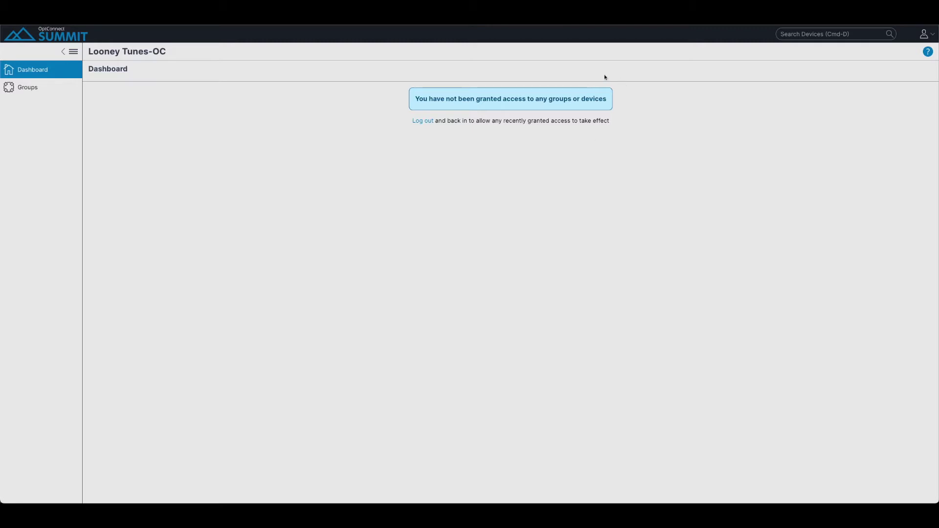
click(28, 87)
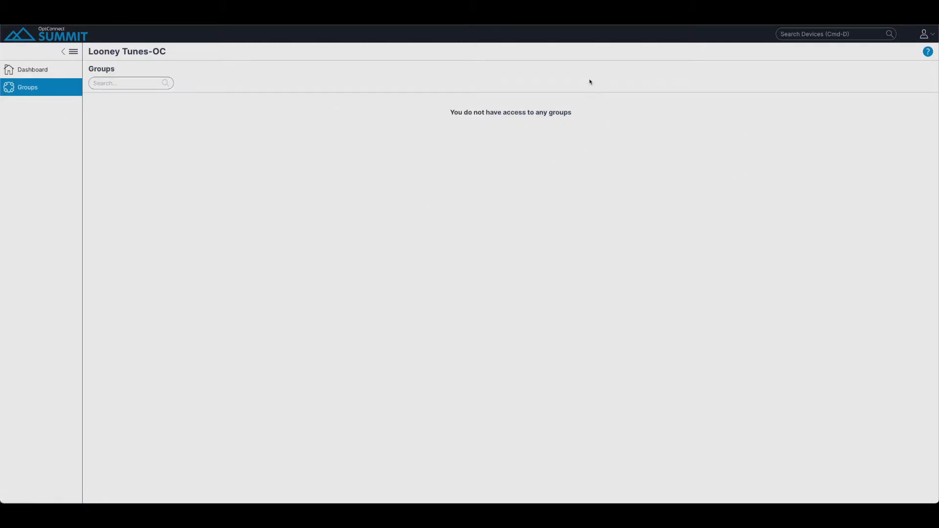
click(31, 69)
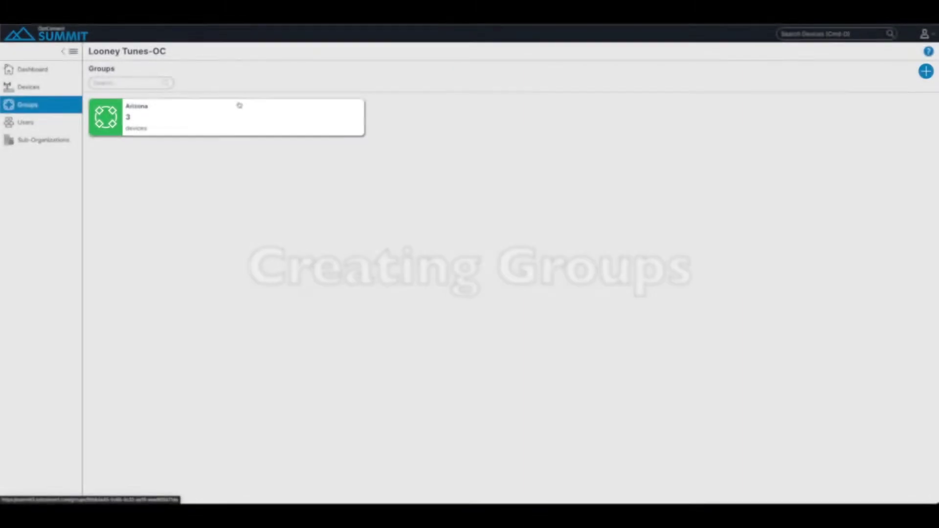
Start a new group named 'Test Group' with description 'devices for summit demo'.
click(927, 75)
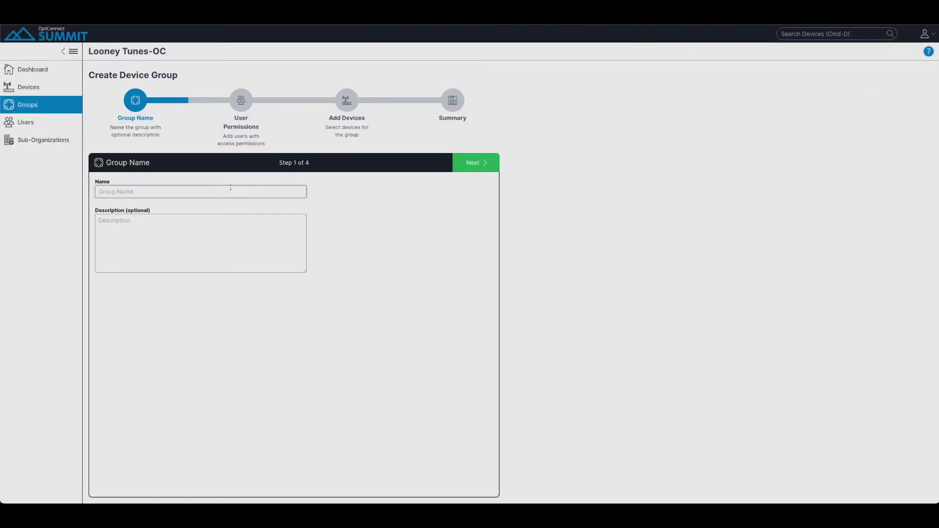
text(Test Group)
click(141, 240)
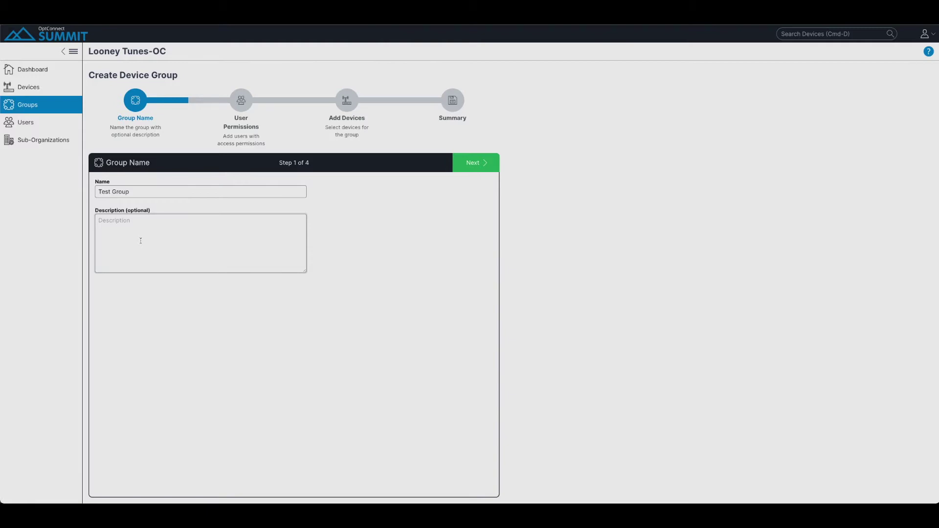
text(devi)
text(for summit demo)
On the user permissions step, add the invited user to the group as a Viewer.
click(469, 156)
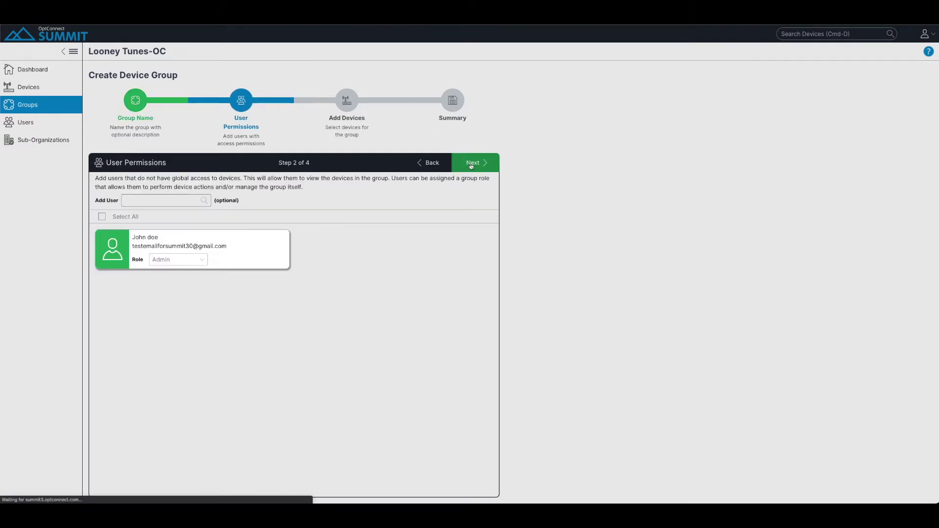
click(147, 195)
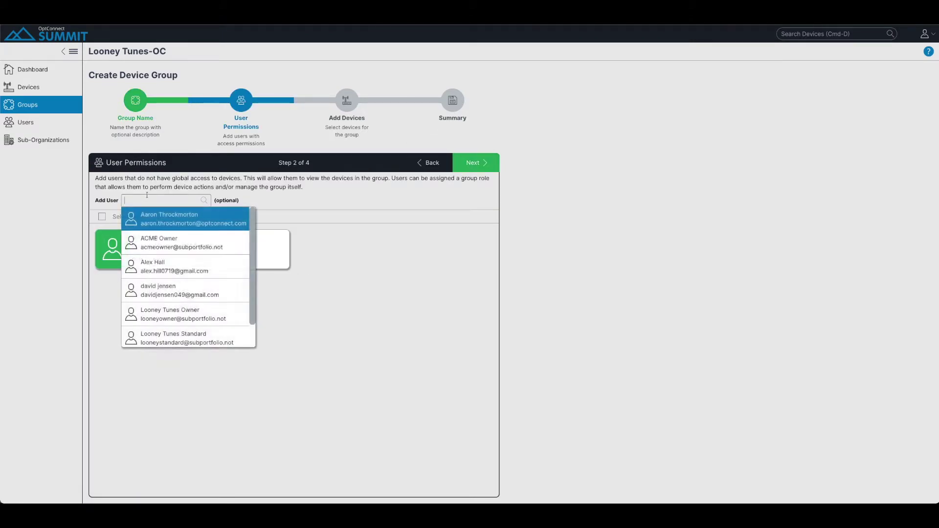
scroll(175, 337, down, 1)
click(175, 338)
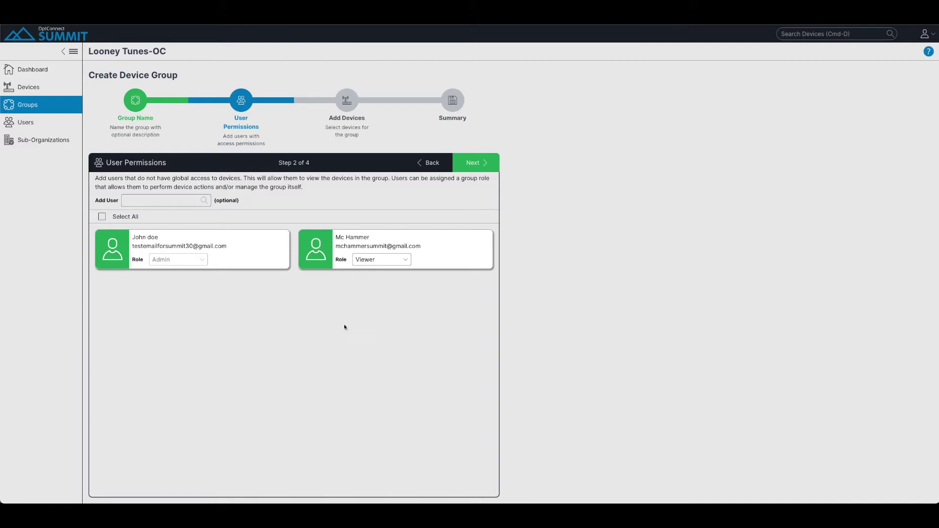
Add the group's devices by pasting a list of six serial numbers and matching them.
click(476, 162)
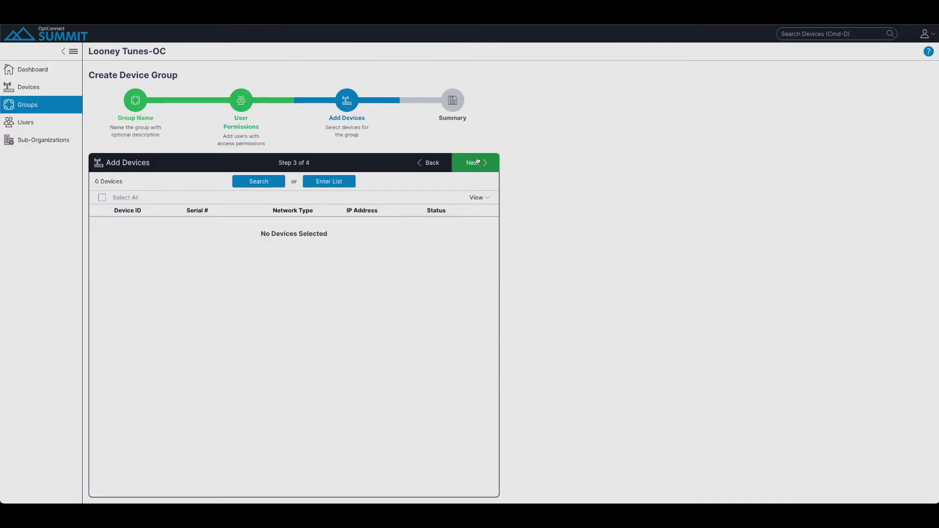
click(330, 182)
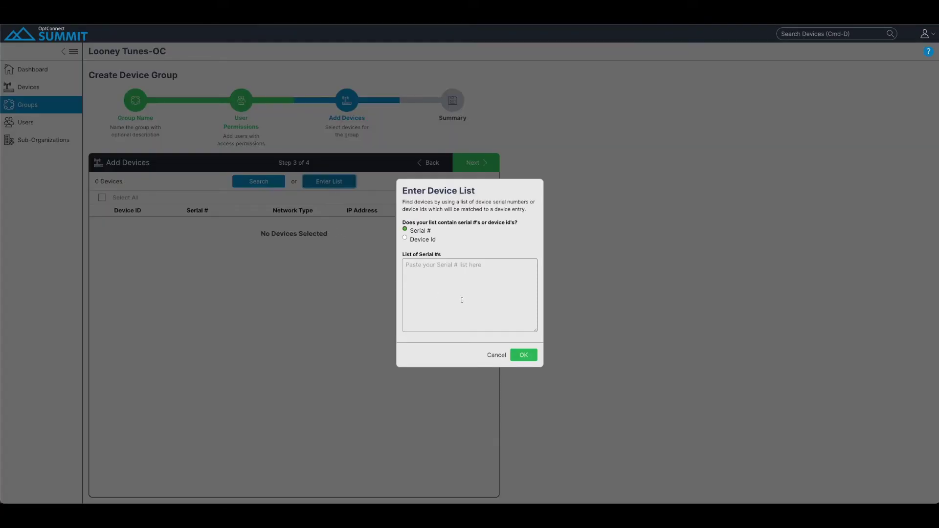
click(463, 299)
key(super+v)
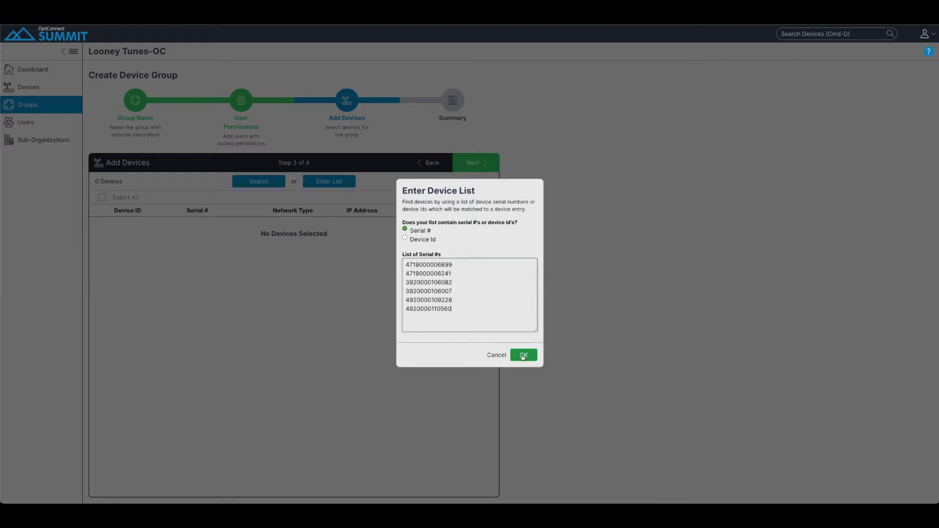
click(521, 356)
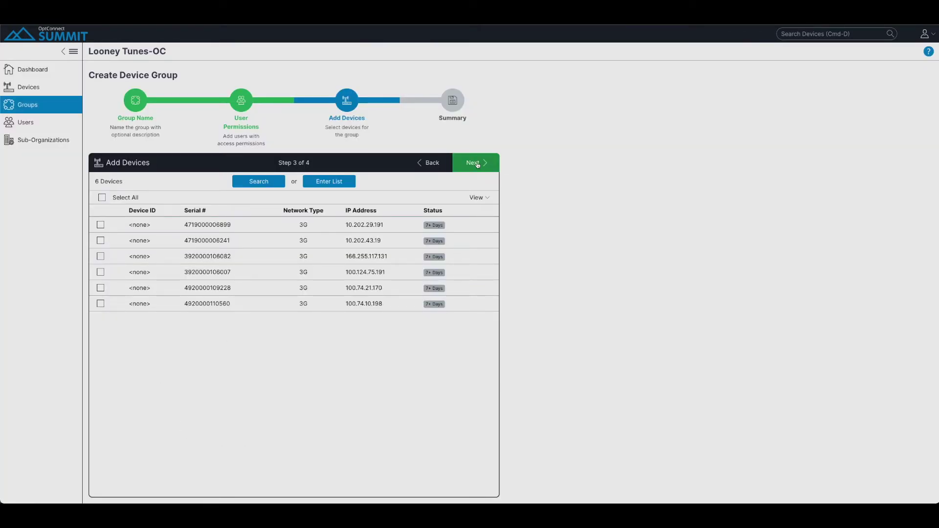
Look over the full device list without changes and continue to the Summary step.
click(259, 184)
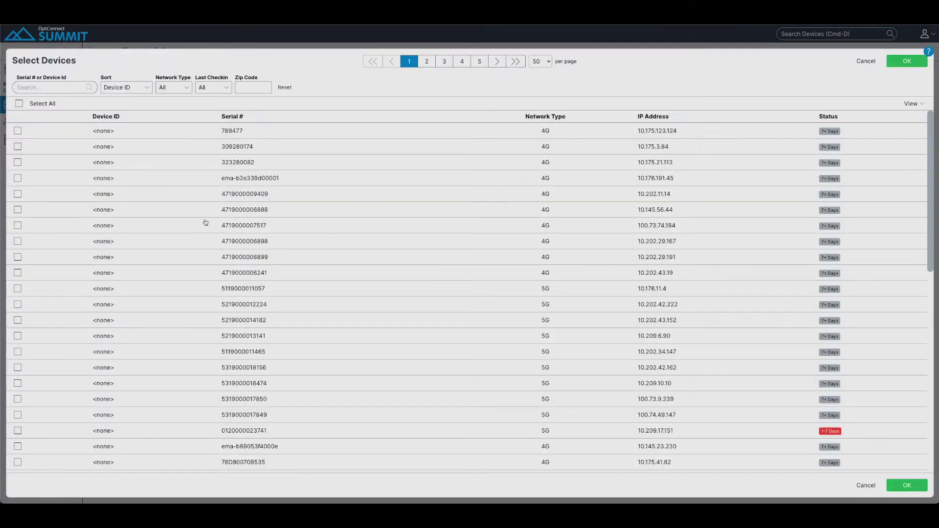
scroll(40, 357, down, 6)
scroll(42, 352, up, 6)
click(875, 62)
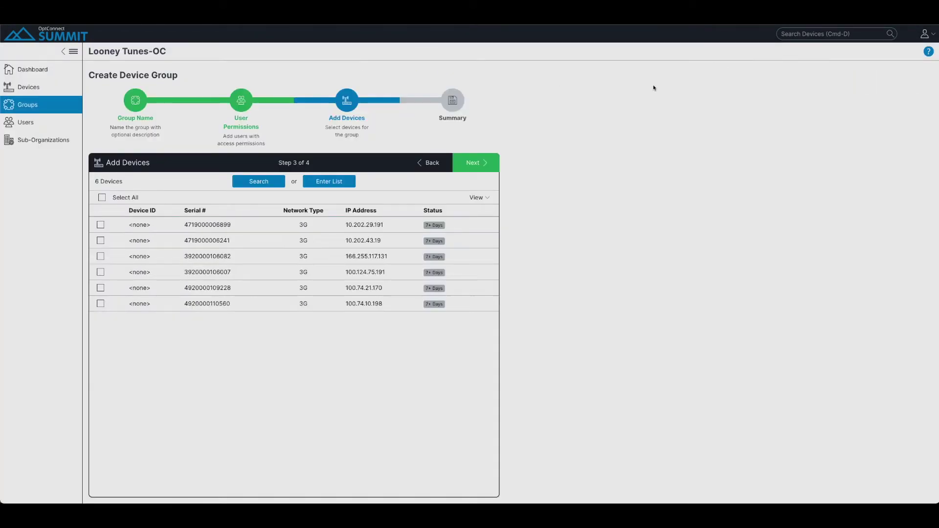
click(482, 166)
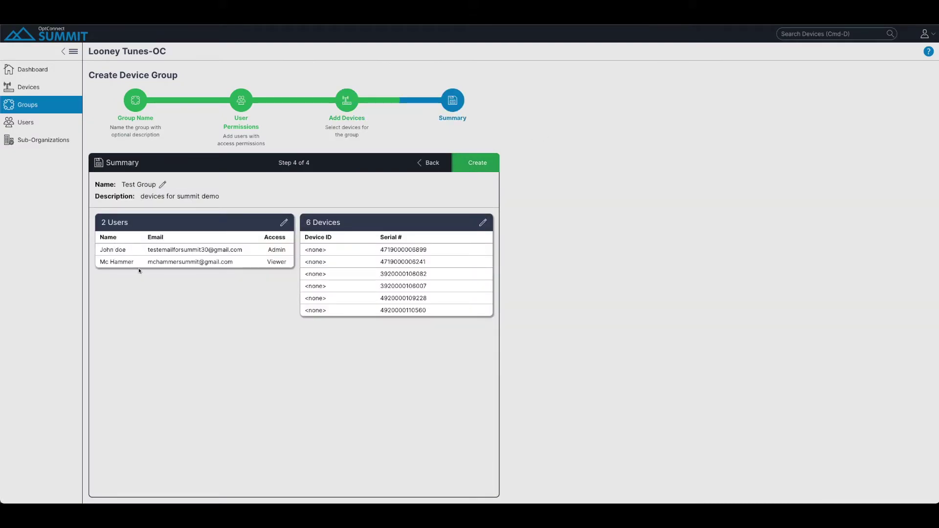
Create Test Group, review its devices and users, then log out of the account.
click(476, 169)
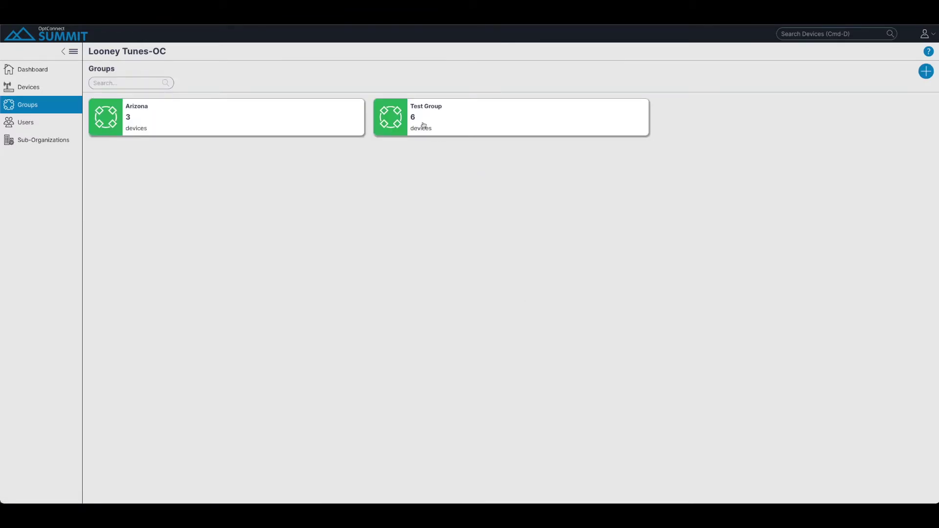
click(419, 125)
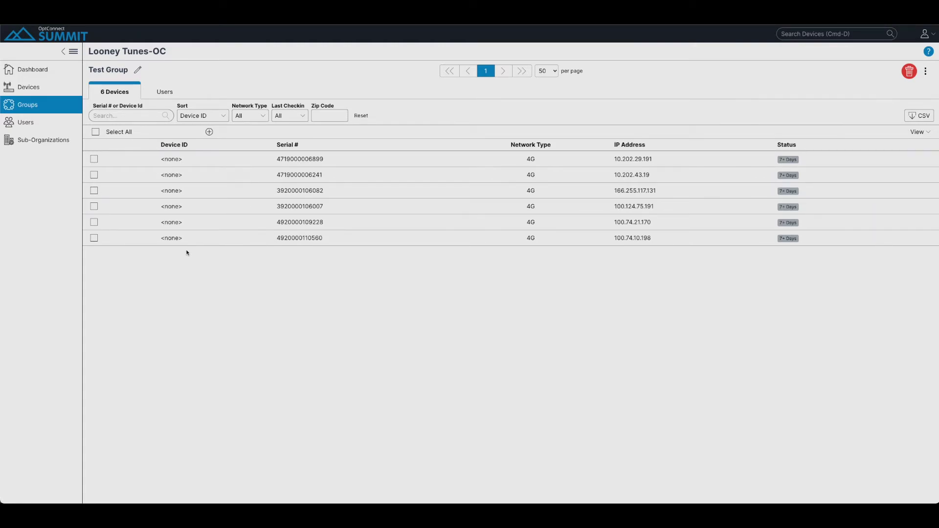
click(164, 92)
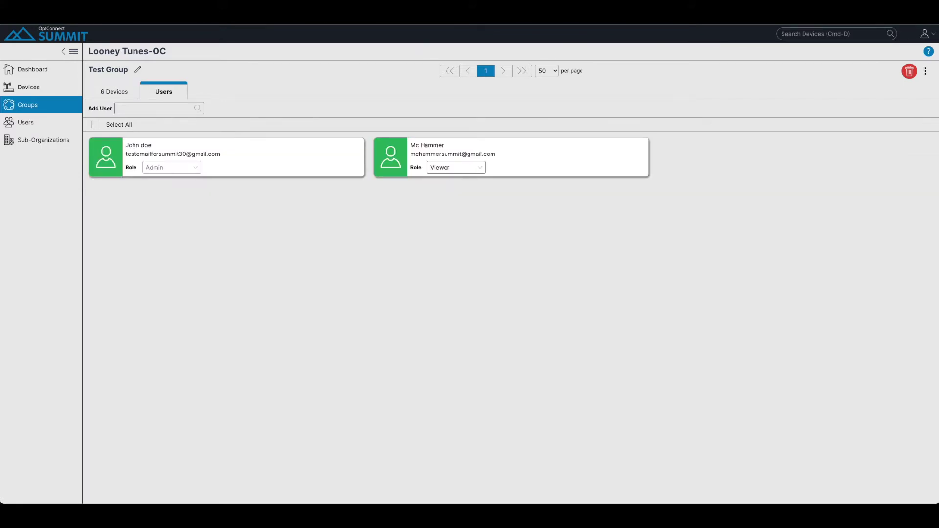
click(926, 34)
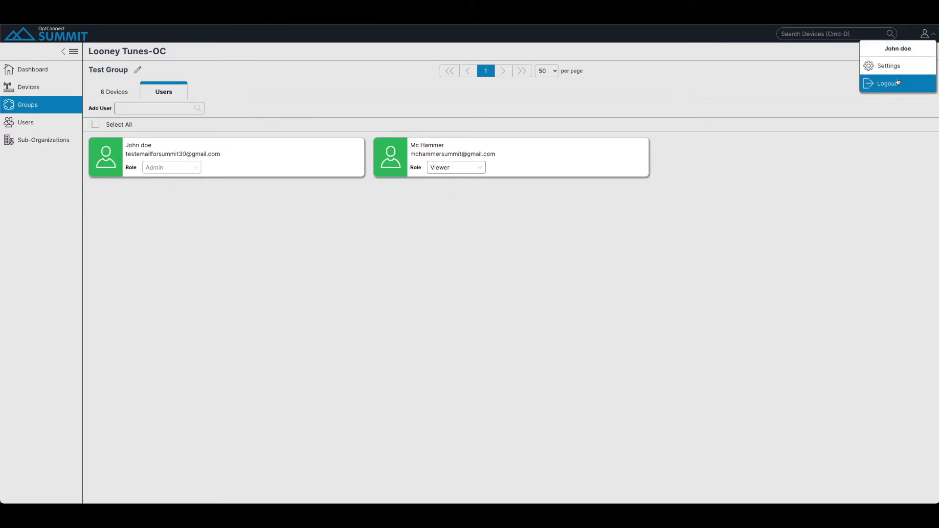
click(891, 84)
Sign in with the viewer user's e-mail and password.
click(501, 269)
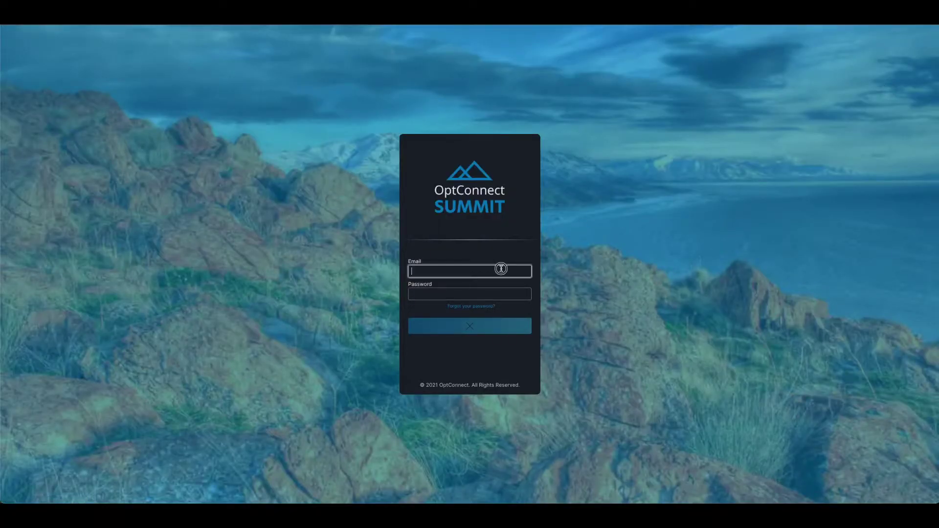
key(Tab)
text(•••••••••••)
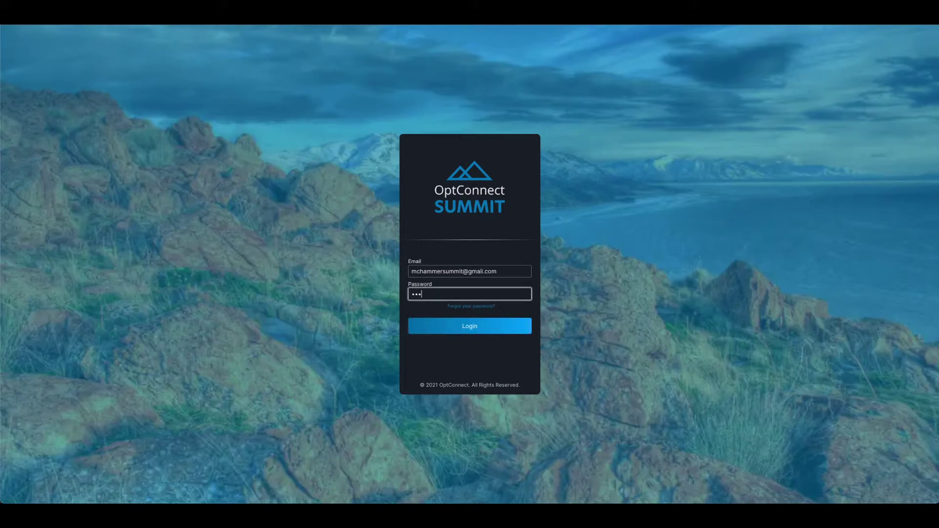
key(Return)
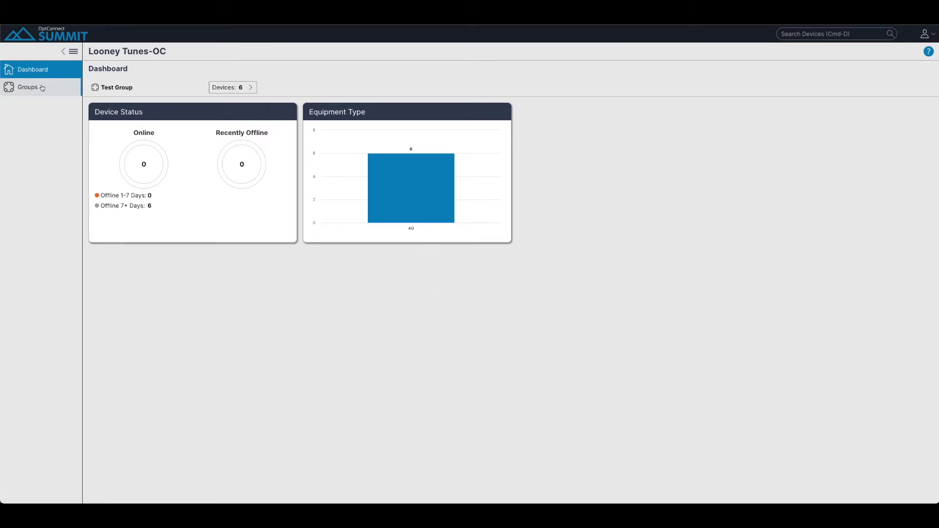
click(18, 90)
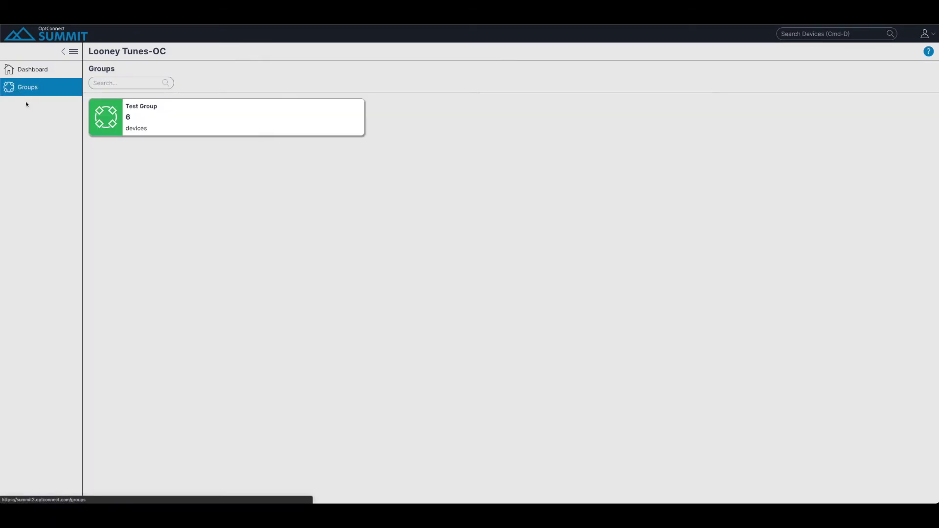
click(160, 126)
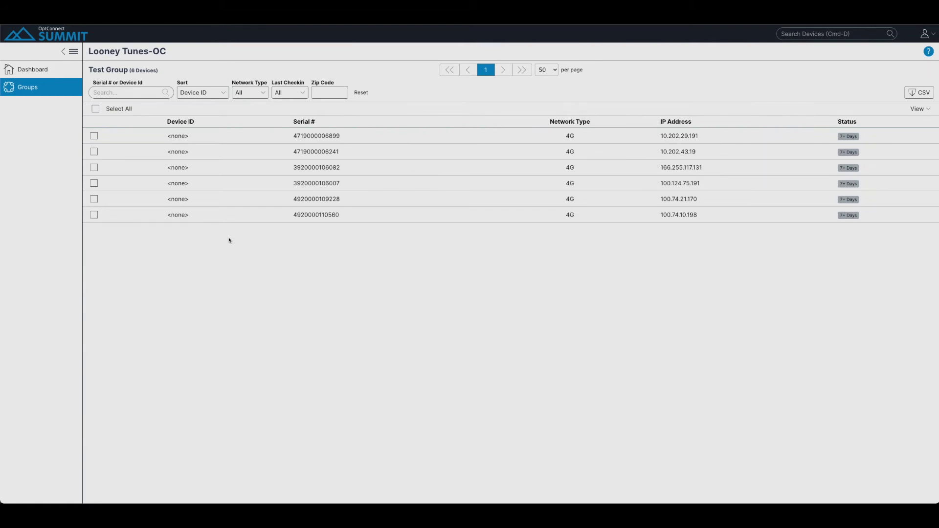
click(222, 138)
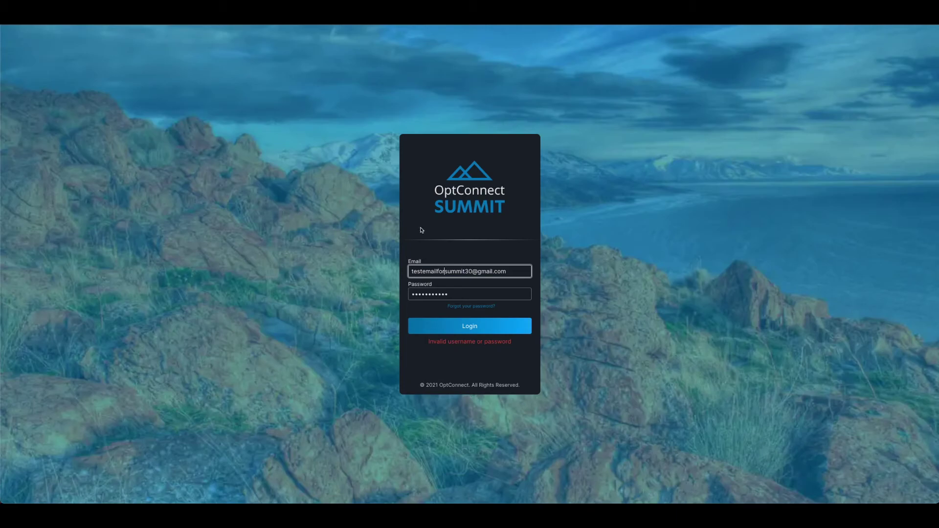
click(460, 333)
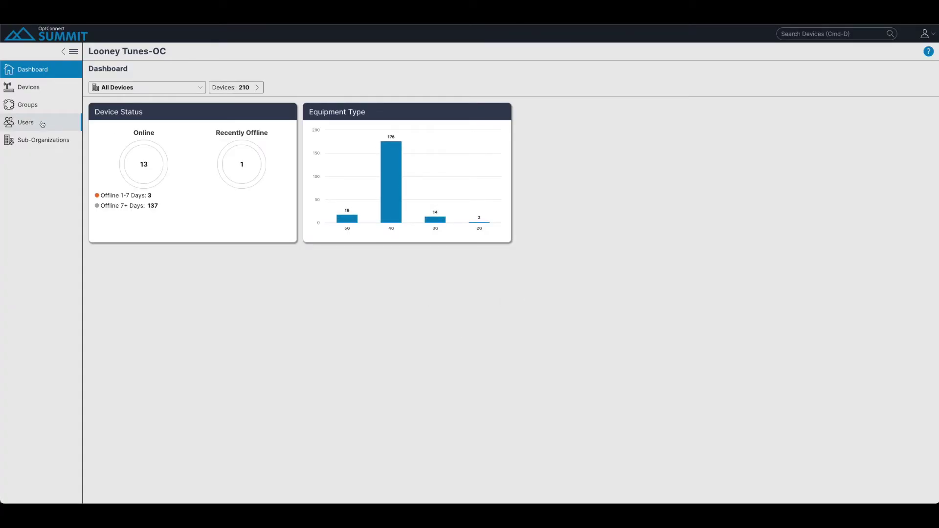
click(41, 111)
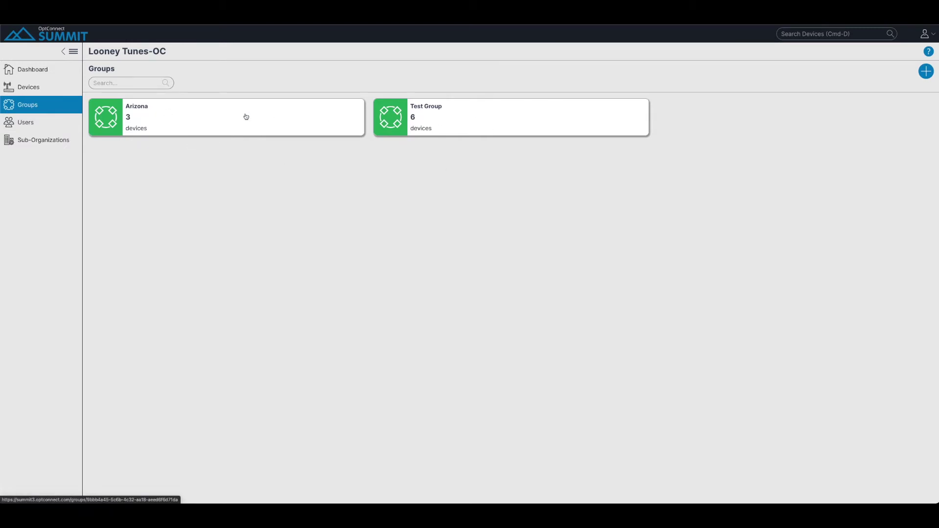
click(420, 122)
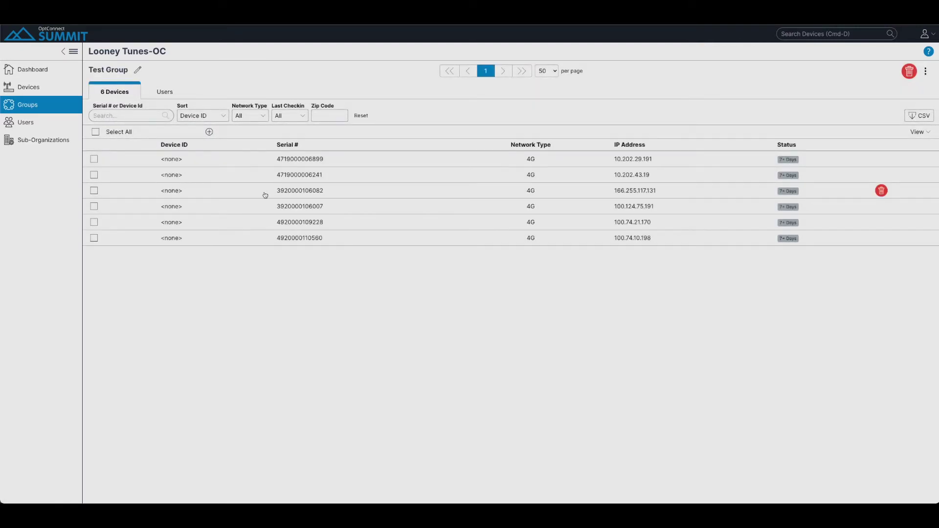
click(299, 191)
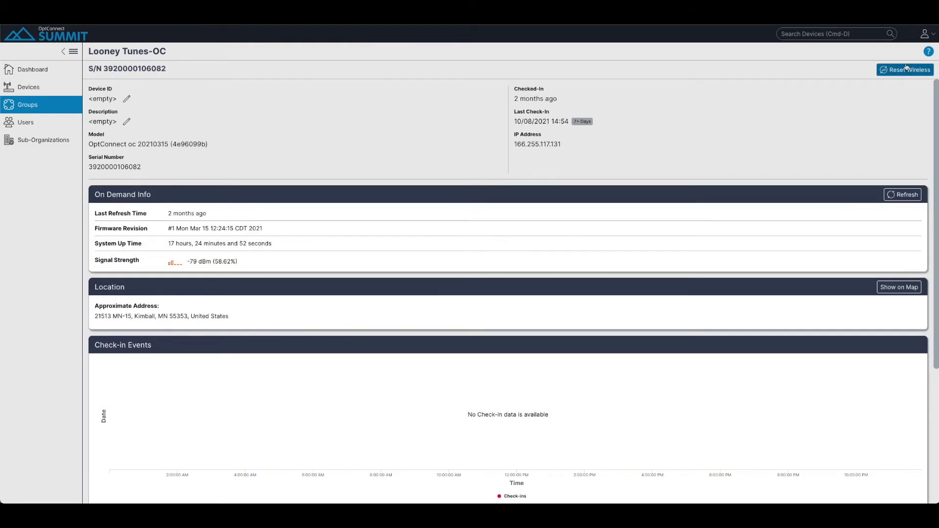
scroll(508, 303, down, 4)
scroll(512, 298, up, 4)
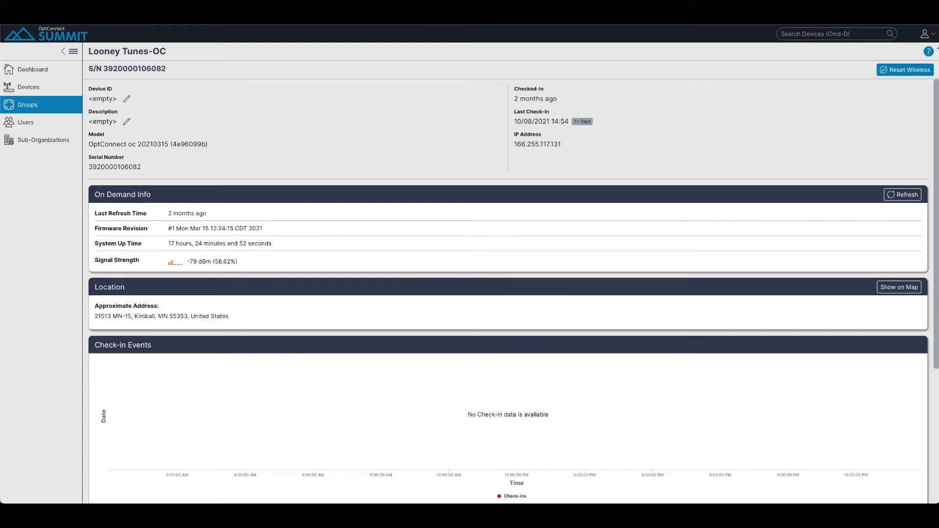
key(alt+Left)
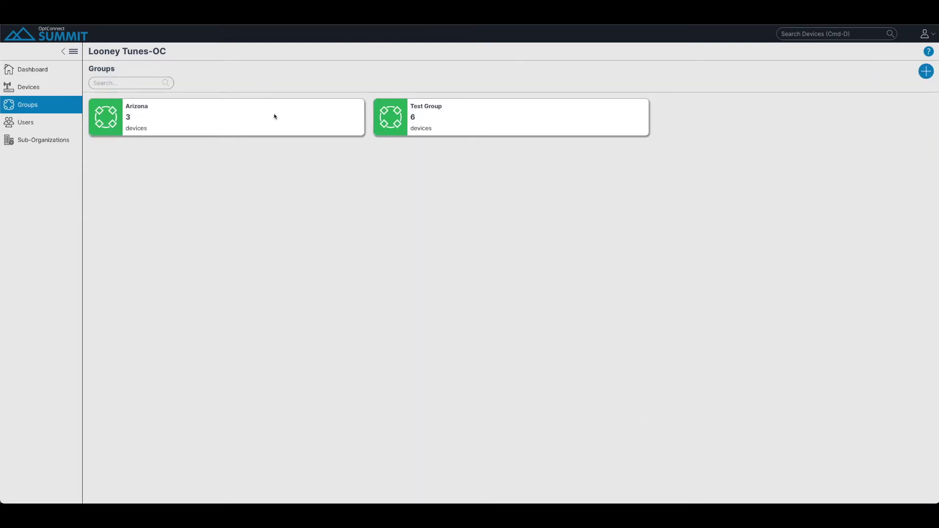
Add the viewer user to the Arizona group's users, then return to its 3 devices.
click(253, 118)
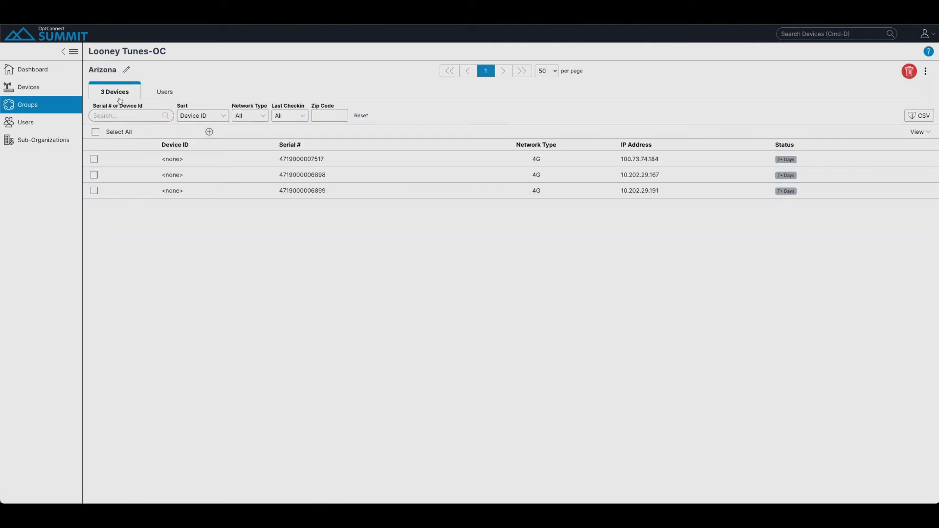
click(162, 91)
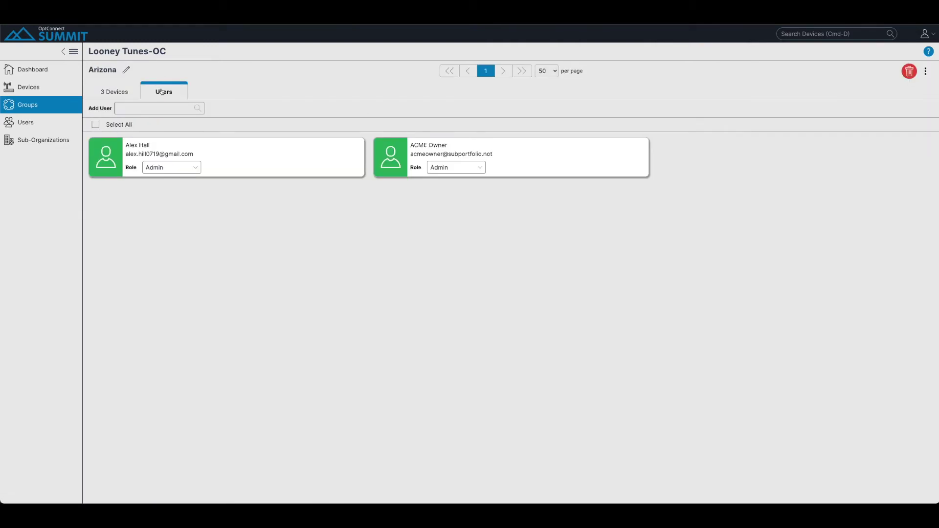
click(139, 106)
click(165, 242)
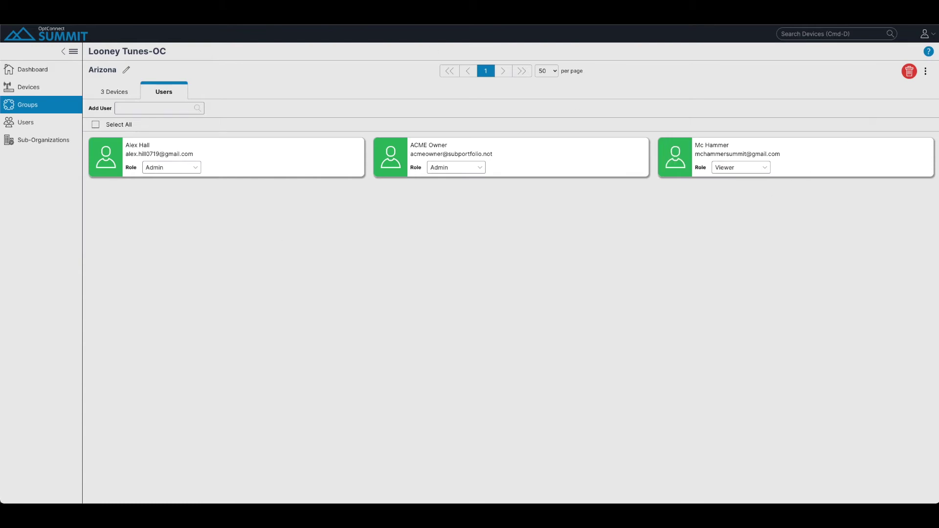
click(114, 93)
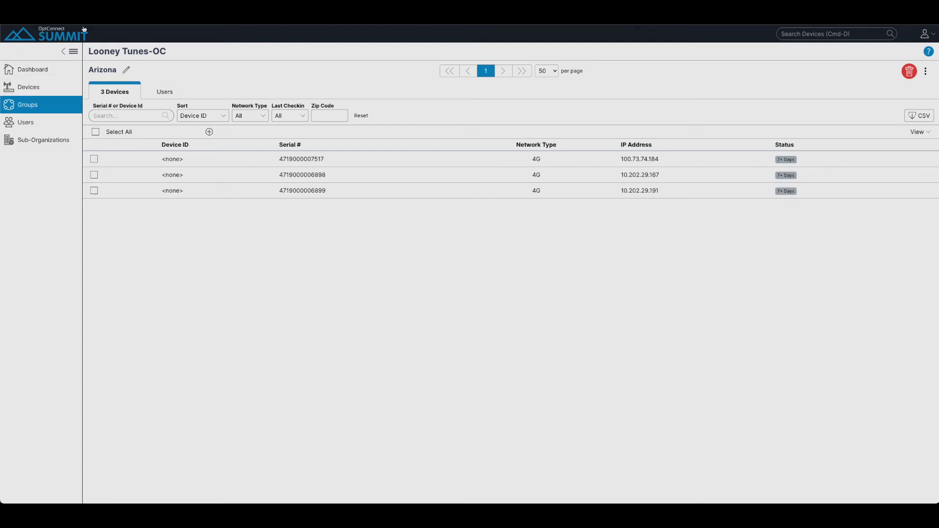
Log out of the administrator account to the sign-in page.
click(926, 36)
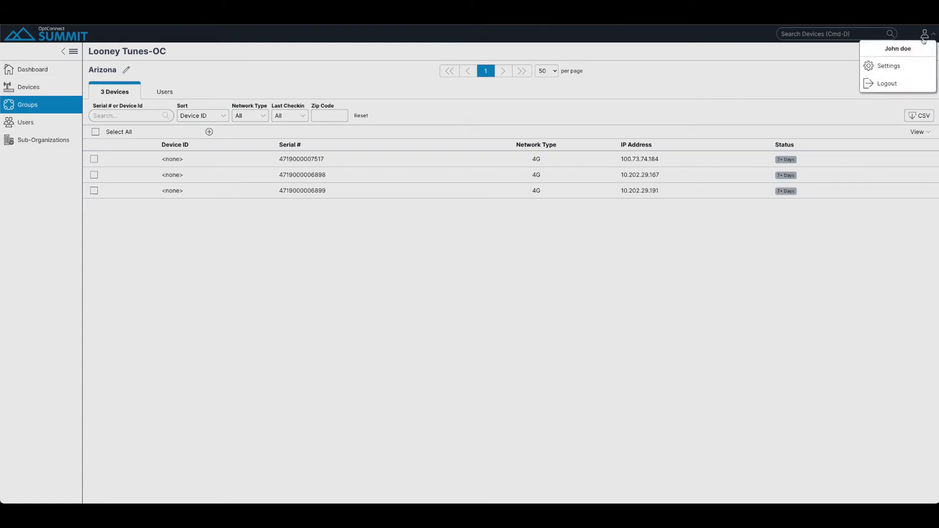
click(893, 82)
click(446, 270)
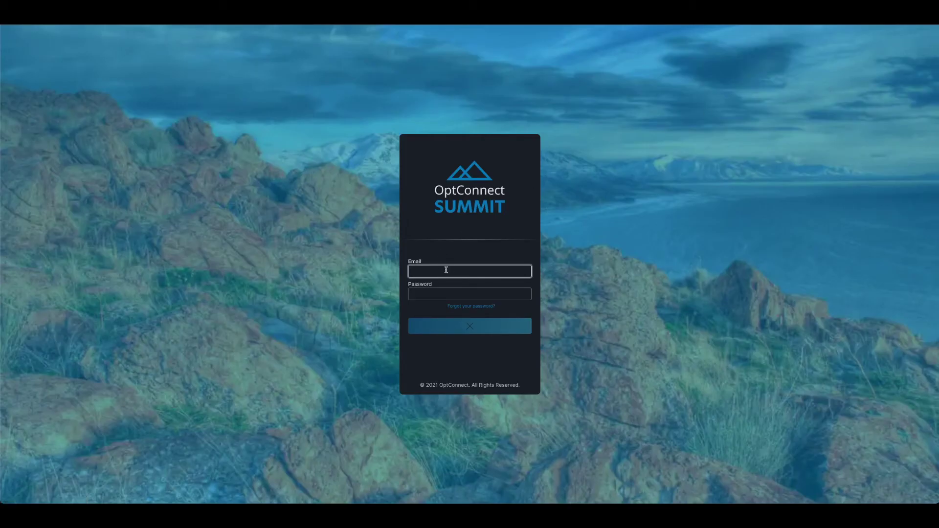
Sign in with the viewer's email and password.
key(Tab)
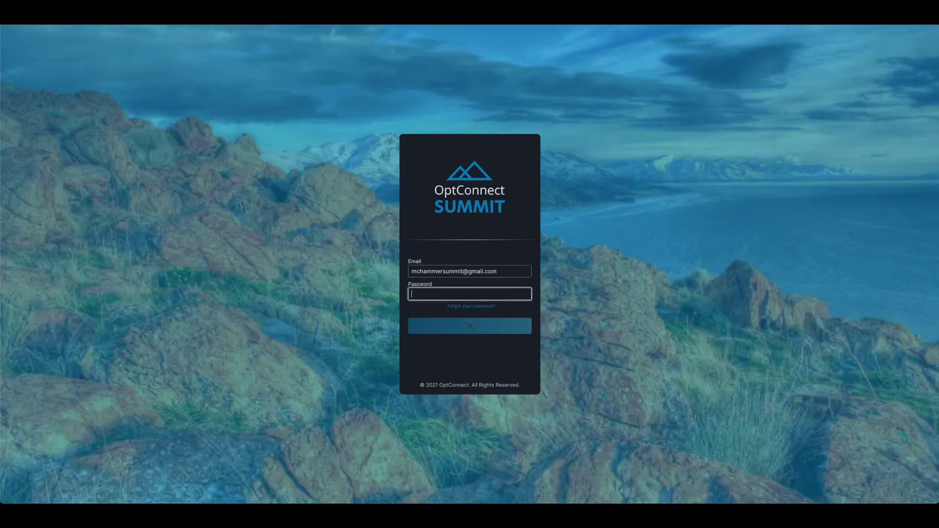
text(•••••••••••)
key(Return)
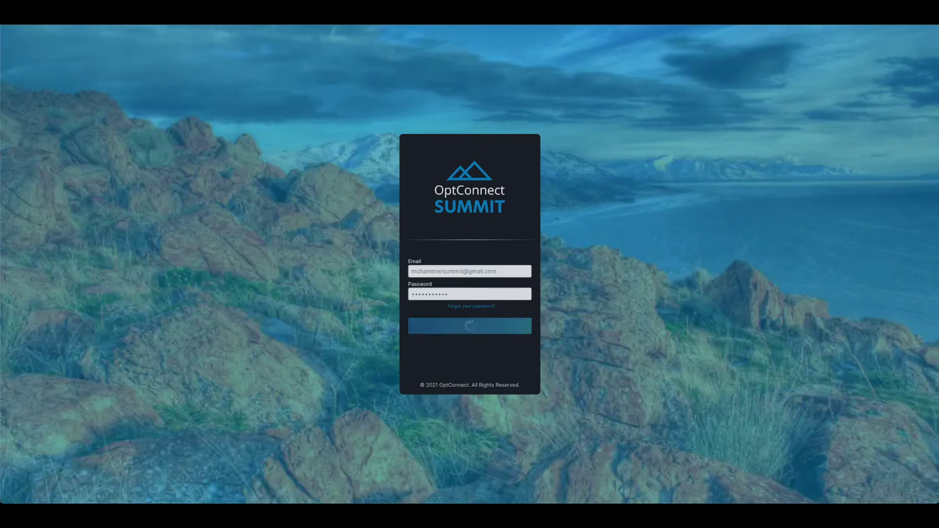
Check the Arizona group's devices, then show the dashboard for Test Group.
click(27, 87)
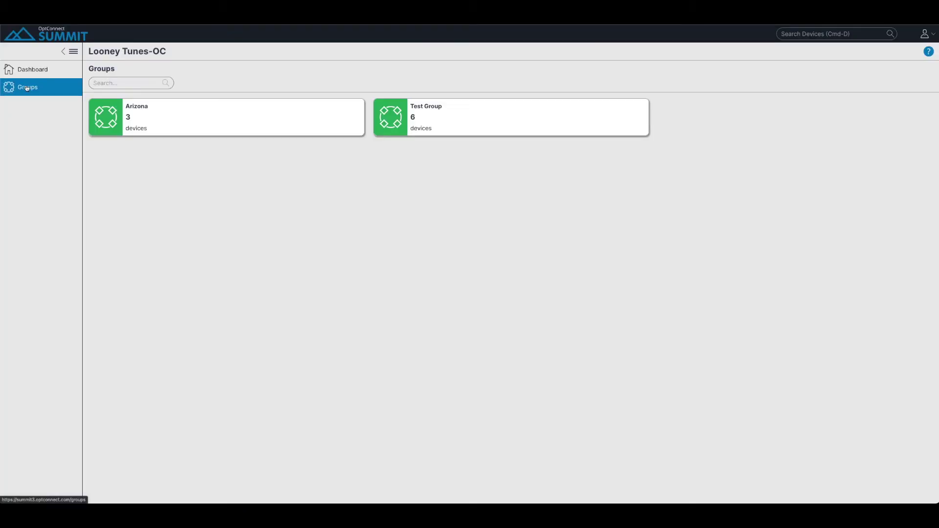
click(405, 135)
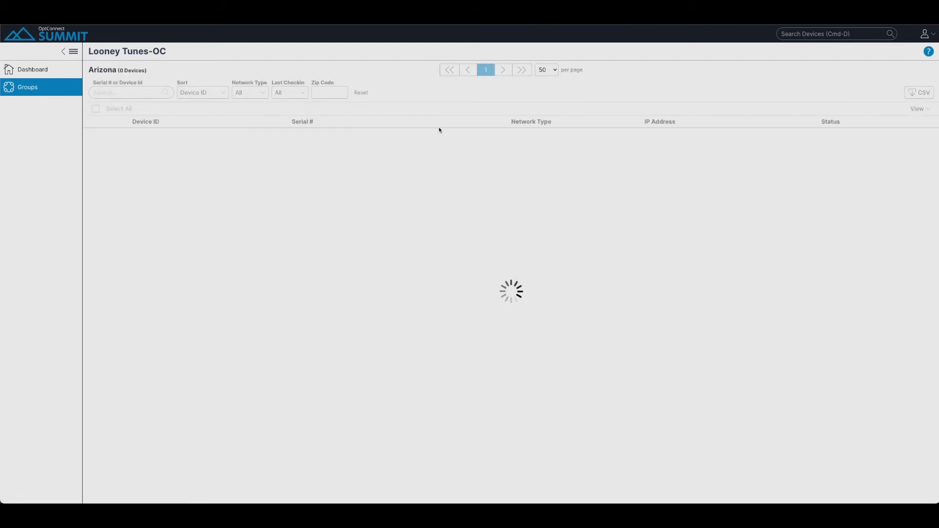
click(33, 71)
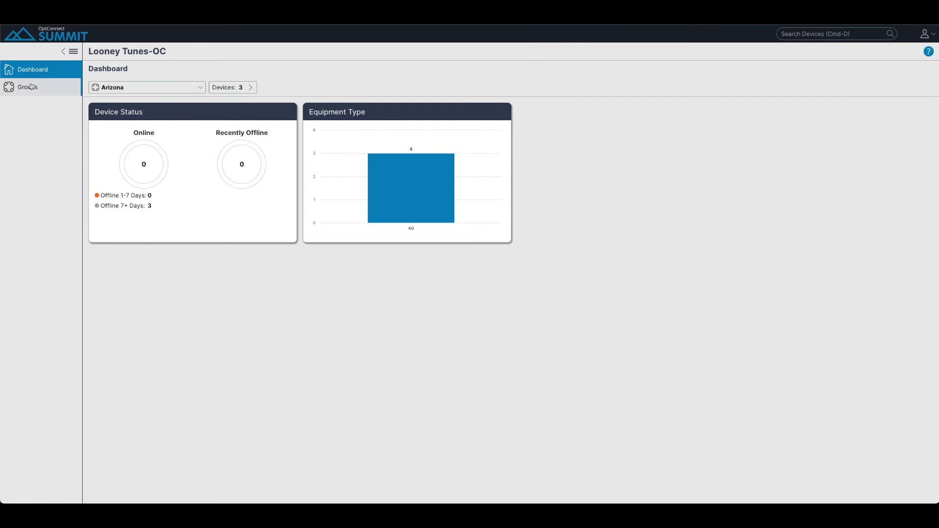
click(150, 88)
click(130, 99)
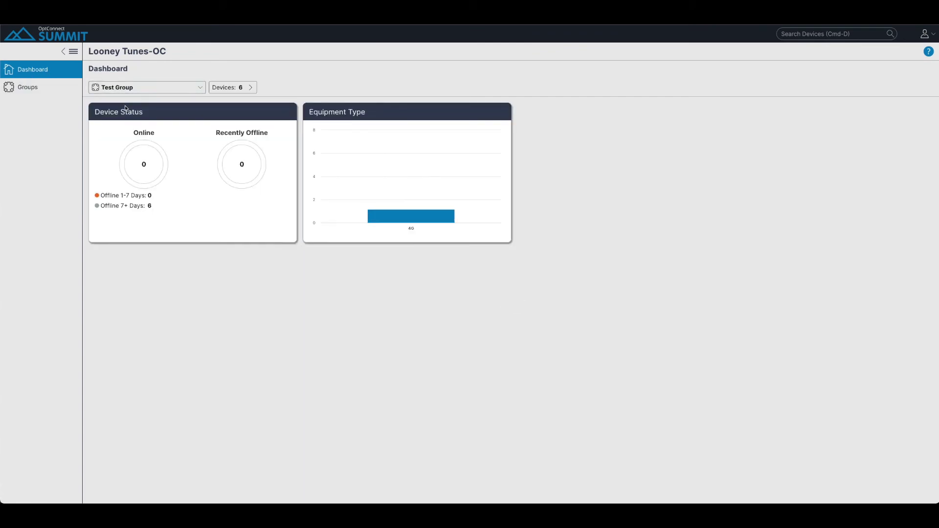